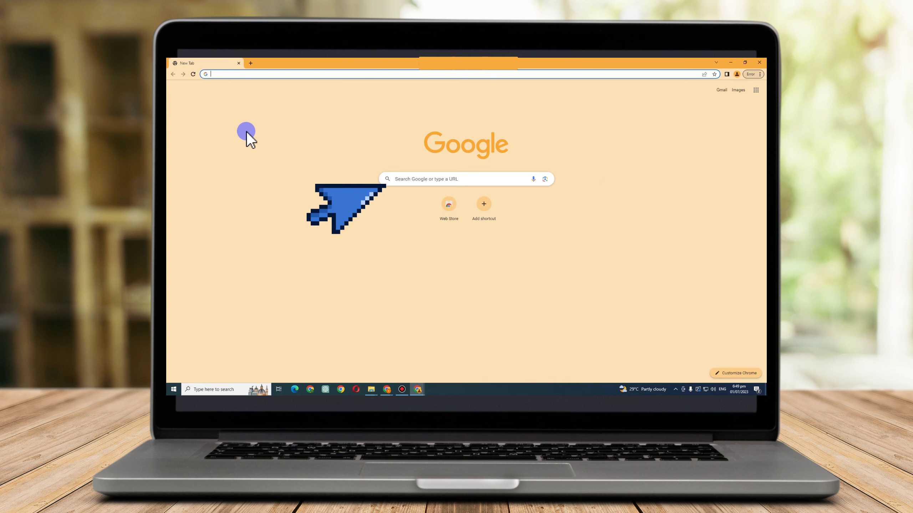
Search Google for 'dafont' from the Chrome address bar
text(dafont)
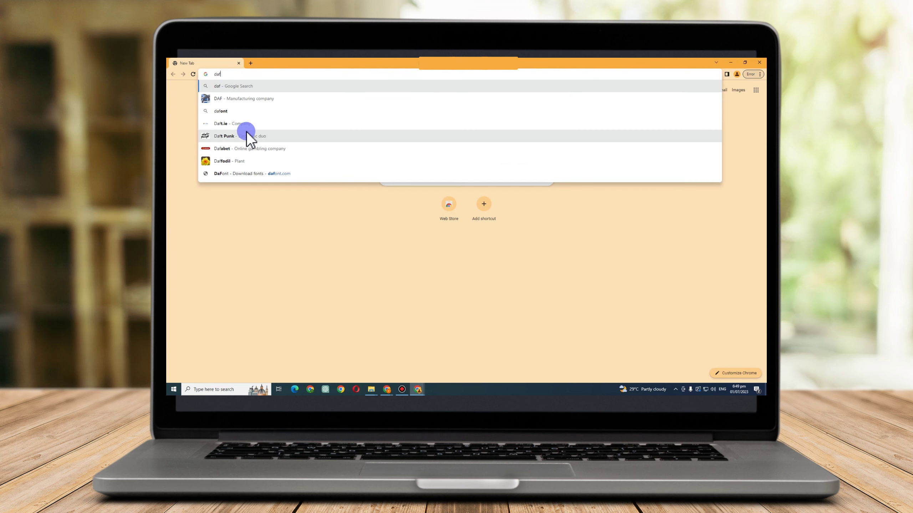
key(Return)
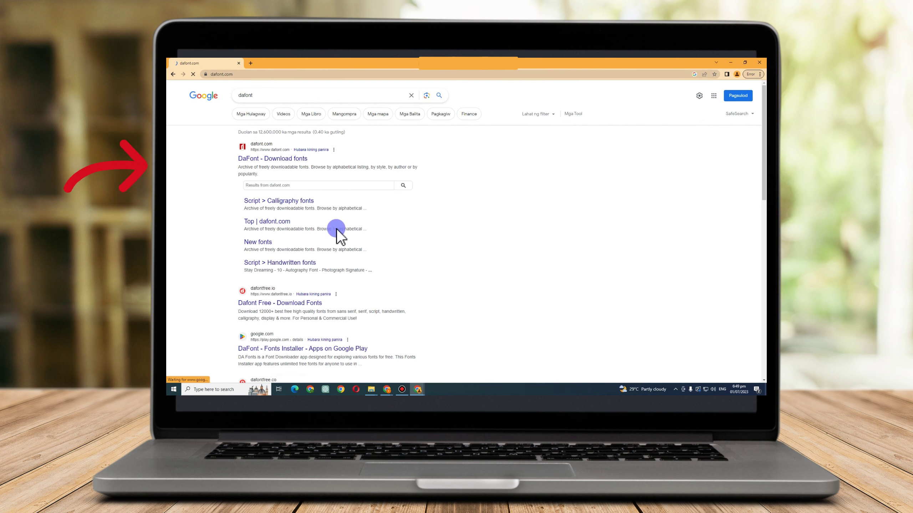
Open the DaFont site, browse its Recently added fonts, and start a new browser tab
click(272, 159)
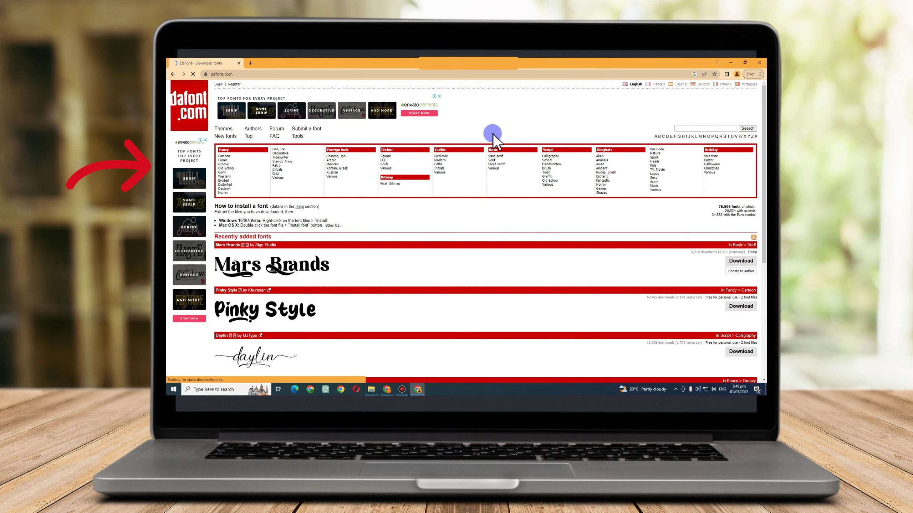
scroll(493, 136, down, 3)
scroll(493, 136, down, 3)
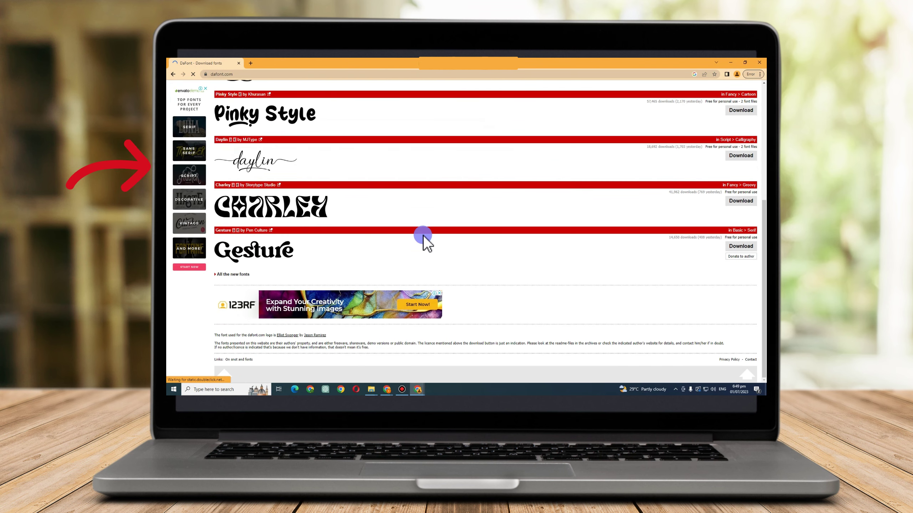
scroll(445, 248, up, 5)
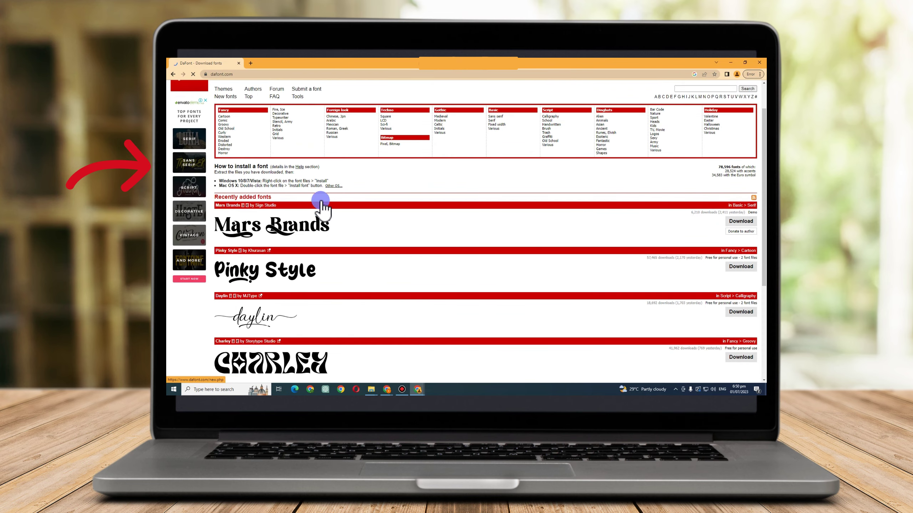
scroll(750, 252, down, 1)
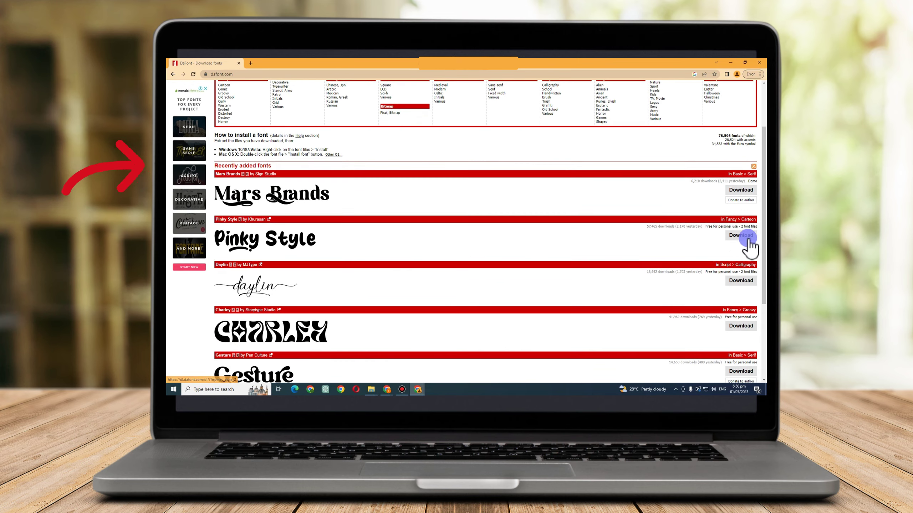
scroll(756, 255, down, 2)
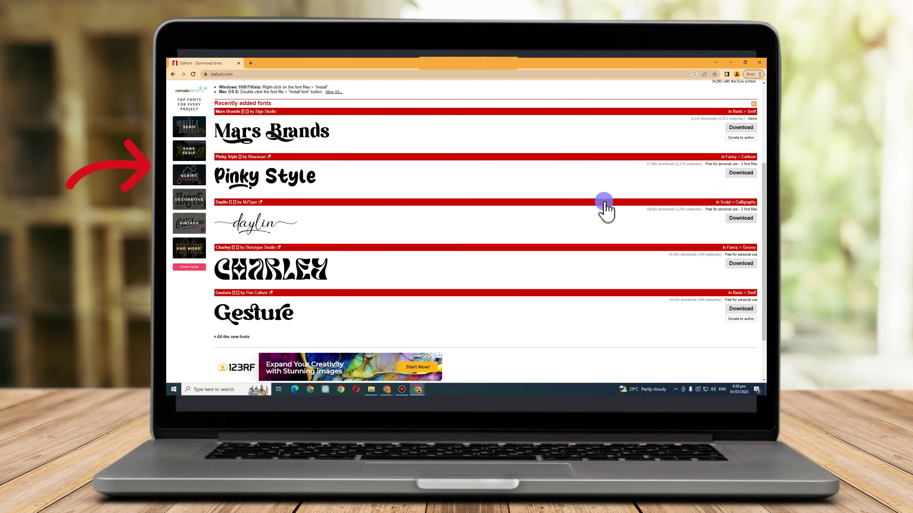
click(255, 64)
Go to the Google homepage and search for 'google fonts'
text(g)
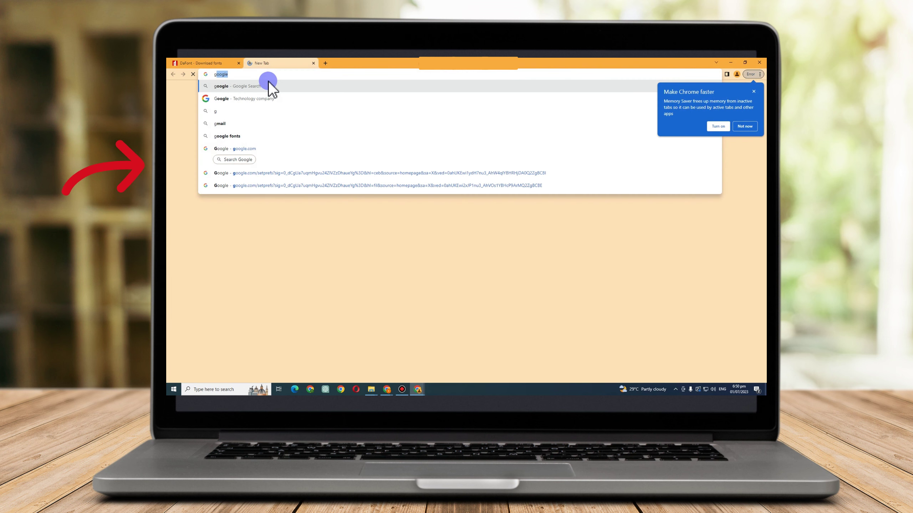
click(303, 90)
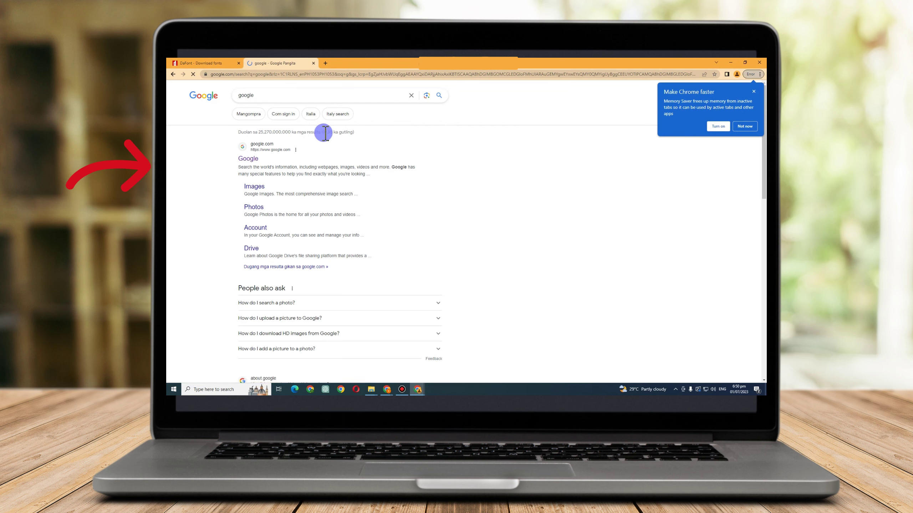
click(244, 155)
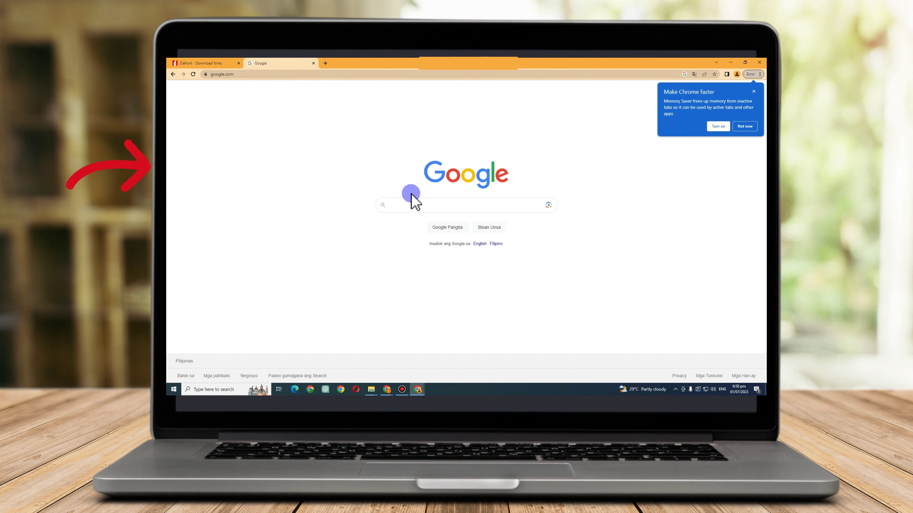
text(google fo)
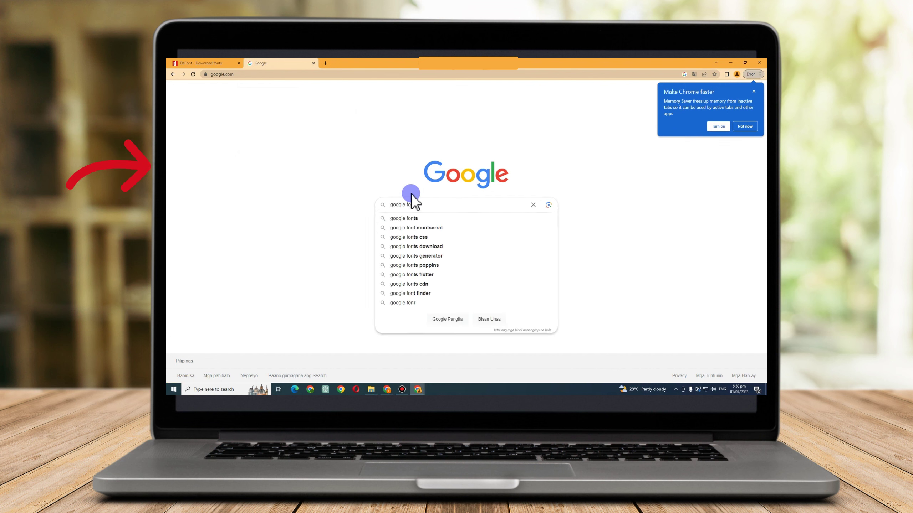
text(nts)
key(Return)
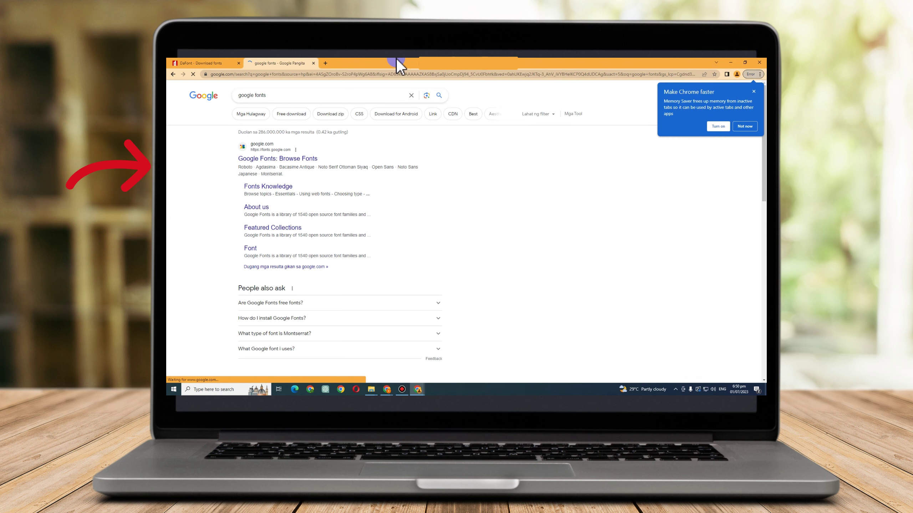
Refine the search to 'google fonts download' and open the Featured Collections - Google Fonts page
click(307, 95)
text(d)
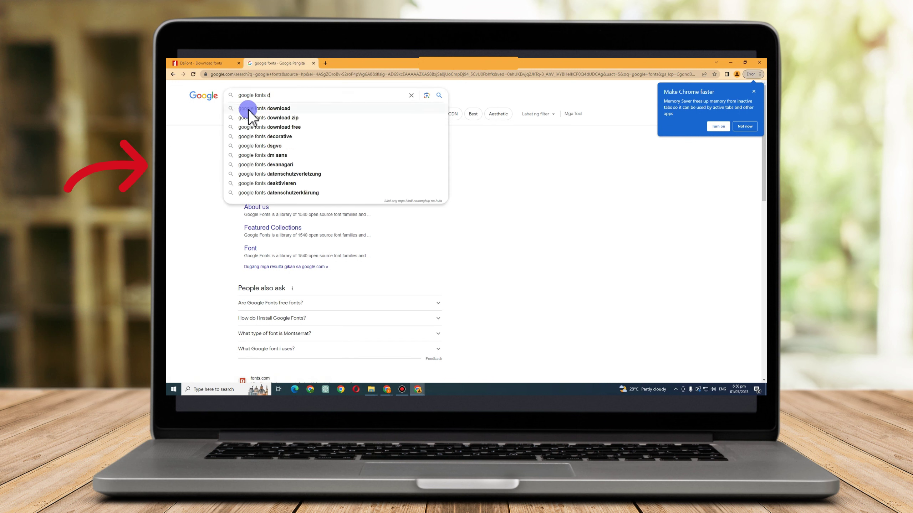
click(265, 108)
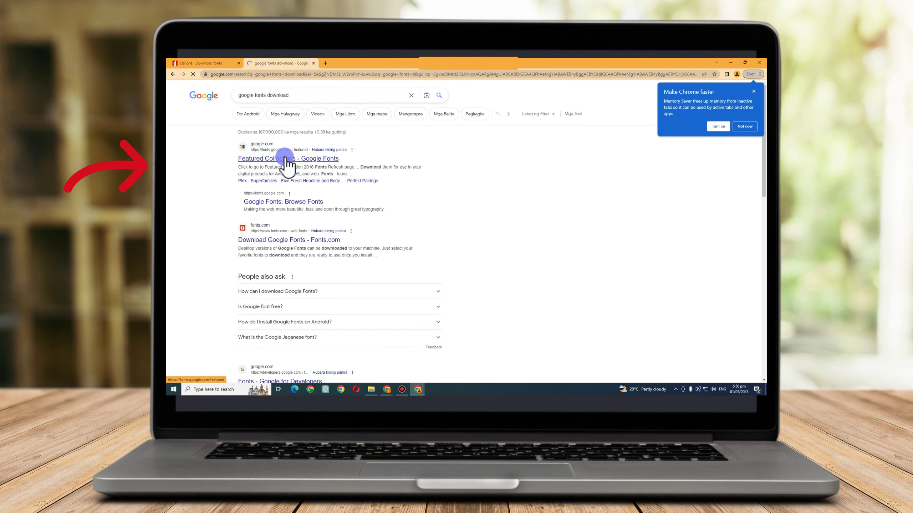
click(286, 159)
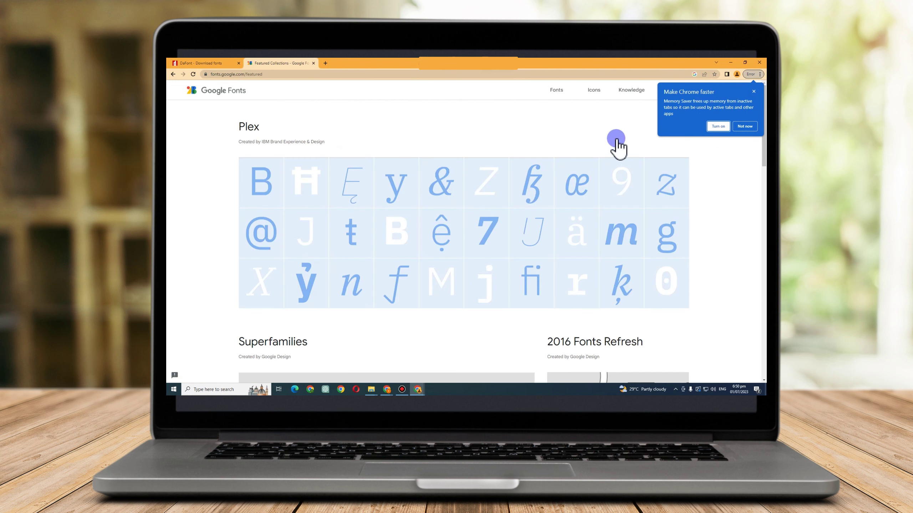
Dismiss the 'Make Chrome faster' popup and scroll through Featured Collections
click(754, 91)
scroll(703, 155, down, 6)
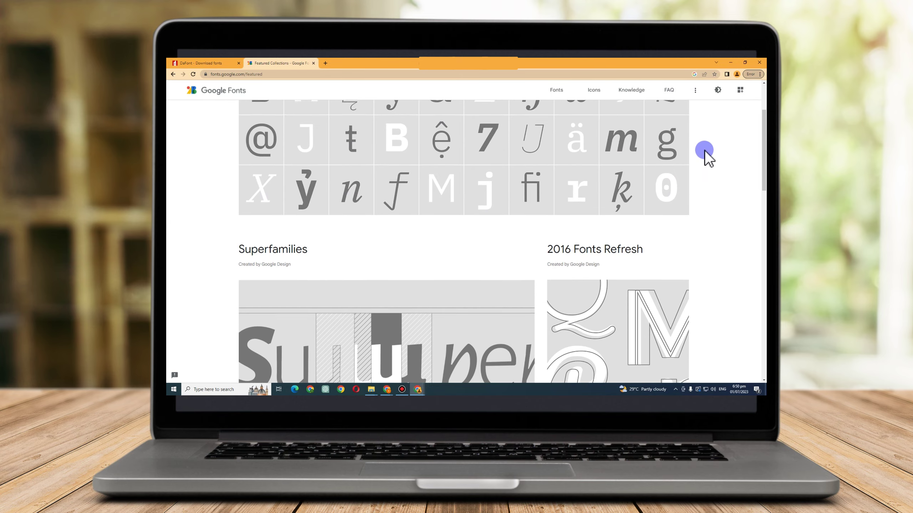
scroll(675, 169, down, 12)
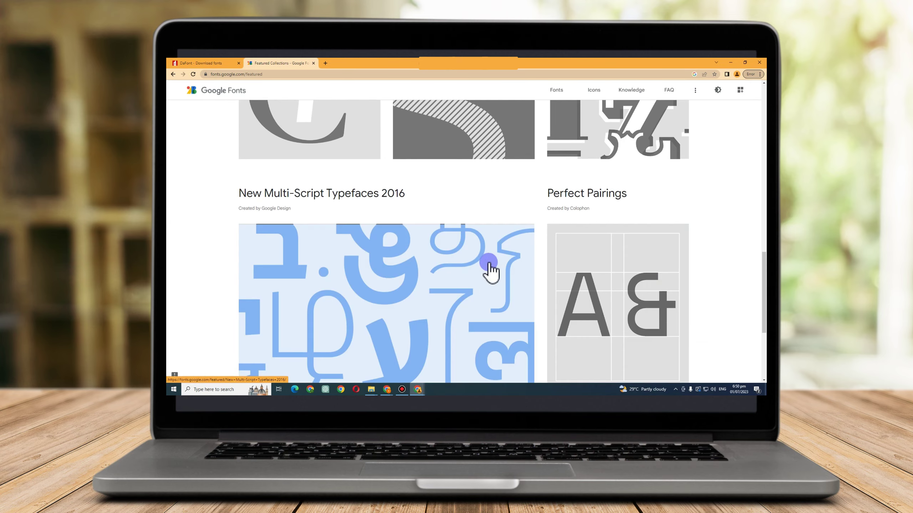
scroll(680, 225, up, 15)
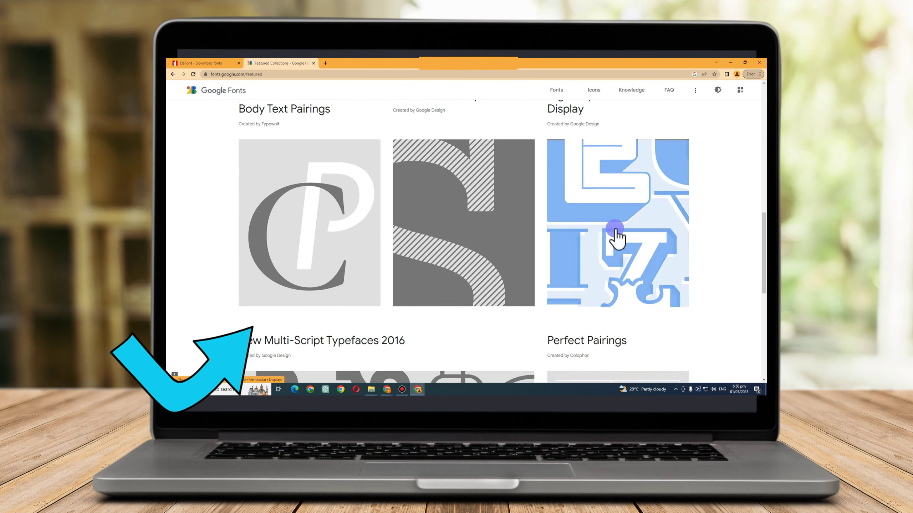
Open the Browse Fonts catalogue of 1542 families and scroll through the font grid
click(612, 224)
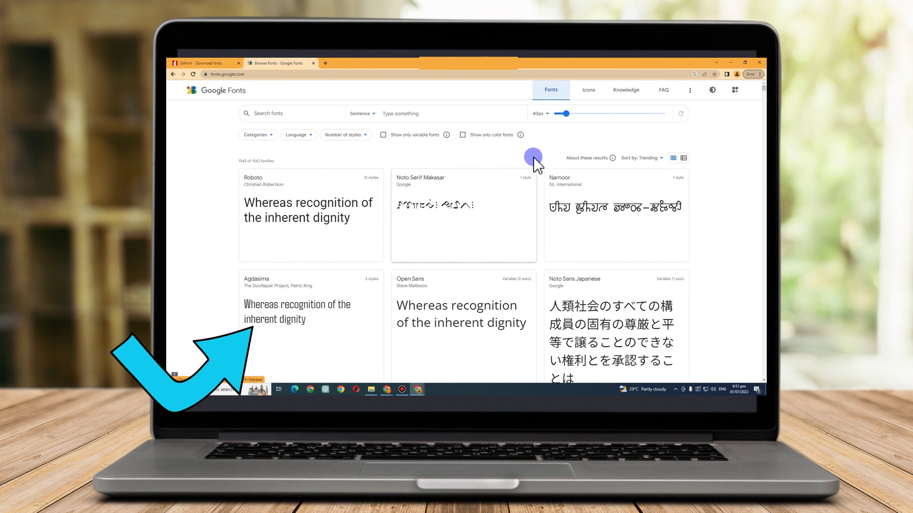
scroll(690, 223, down, 5)
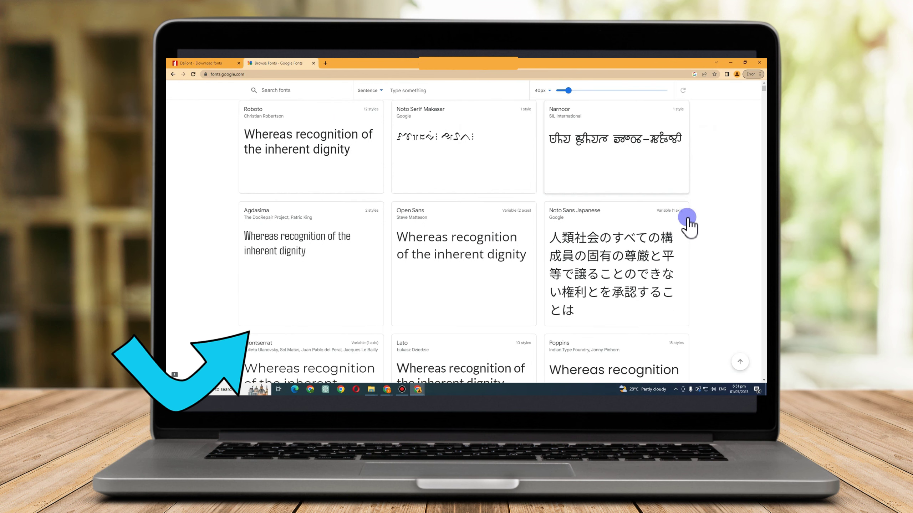
scroll(689, 221, down, 5)
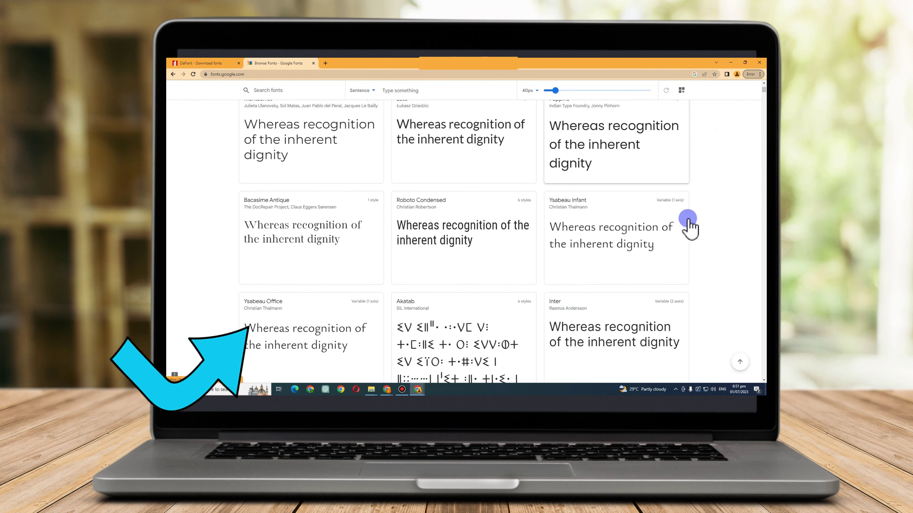
scroll(688, 221, down, 5)
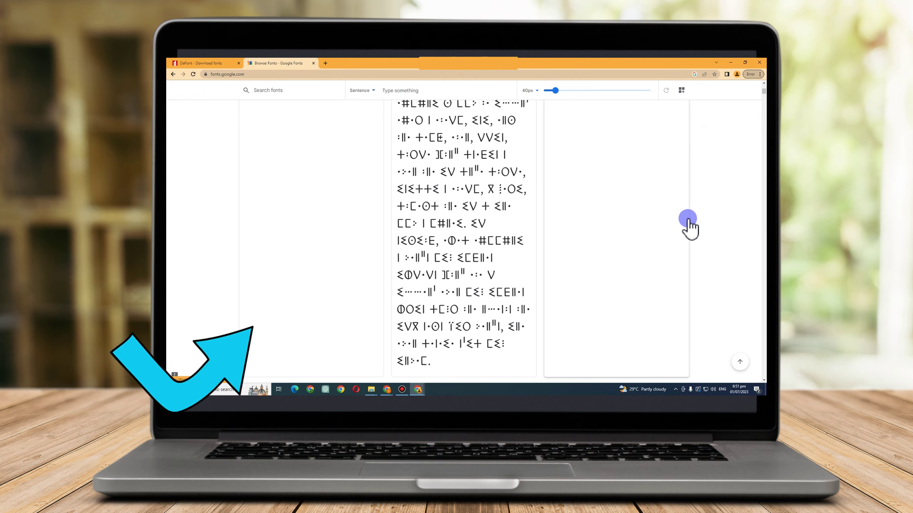
scroll(688, 223, down, 5)
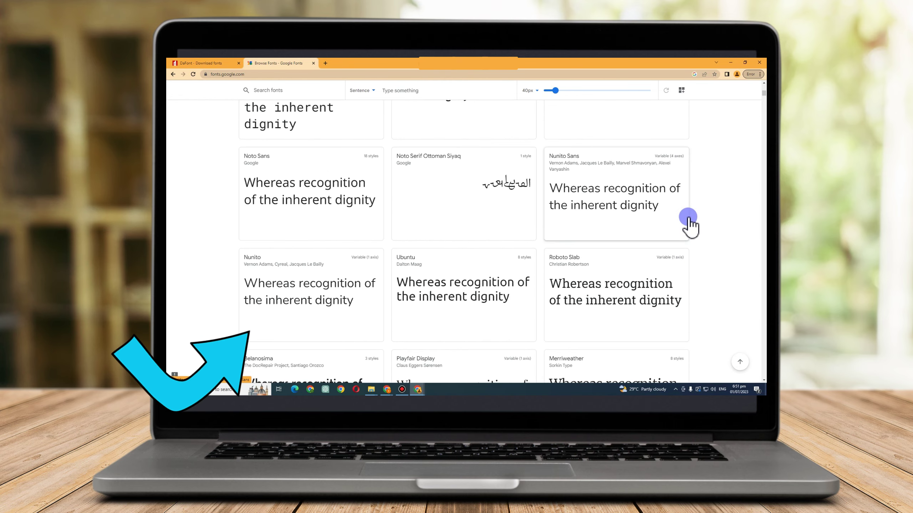
scroll(690, 222, up, 10)
scroll(689, 219, up, 15)
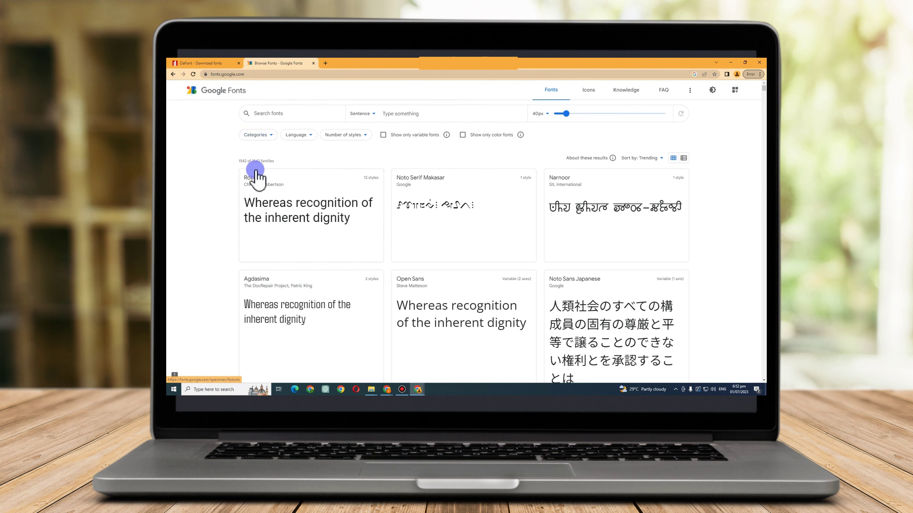
Download the Roboto family as Roboto.zip and the Ysabeau Infant family as Ysabeau_Infant.zip
click(285, 201)
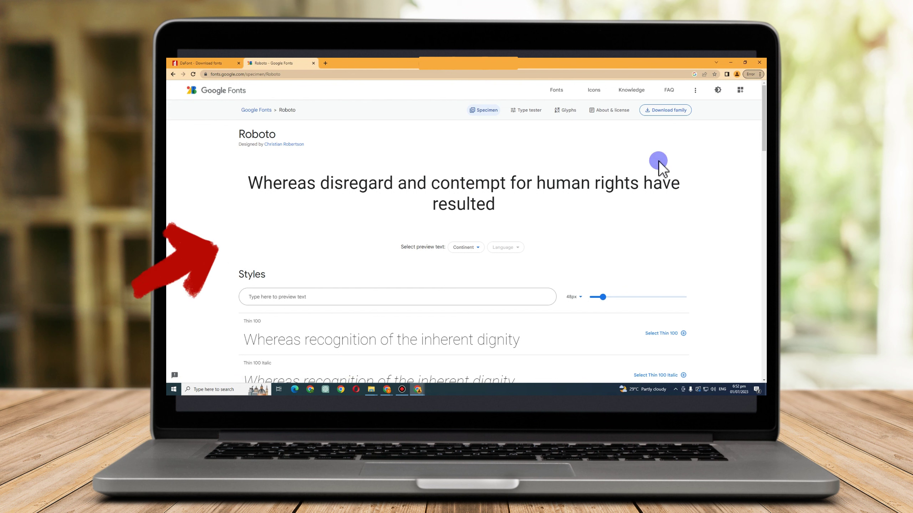
click(656, 114)
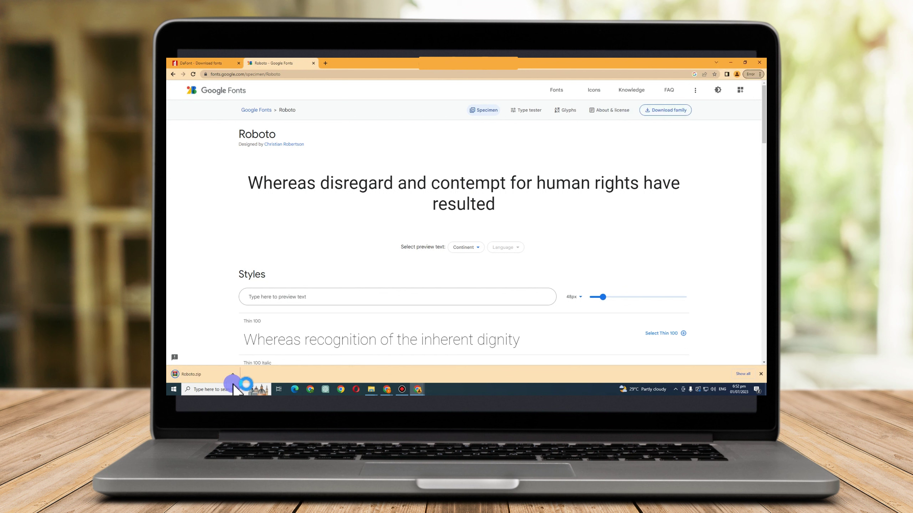
click(173, 74)
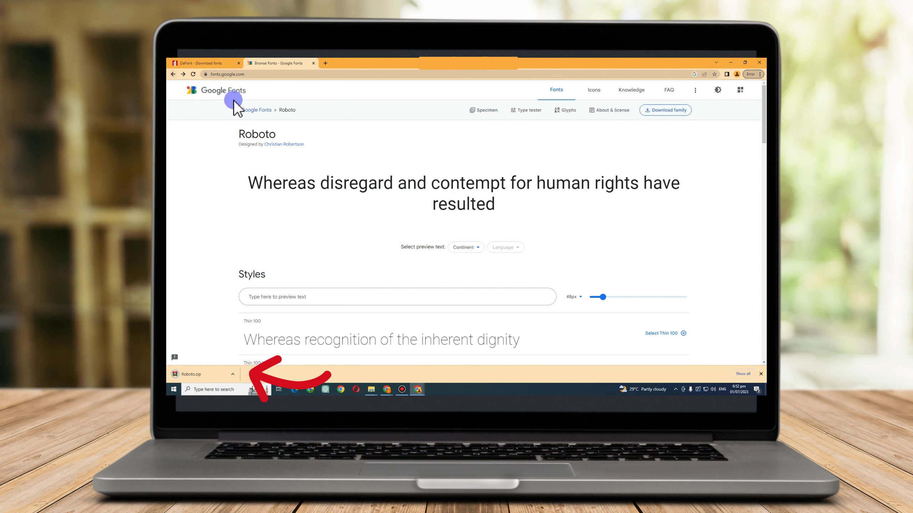
scroll(504, 302, down, 1)
scroll(504, 302, down, 6)
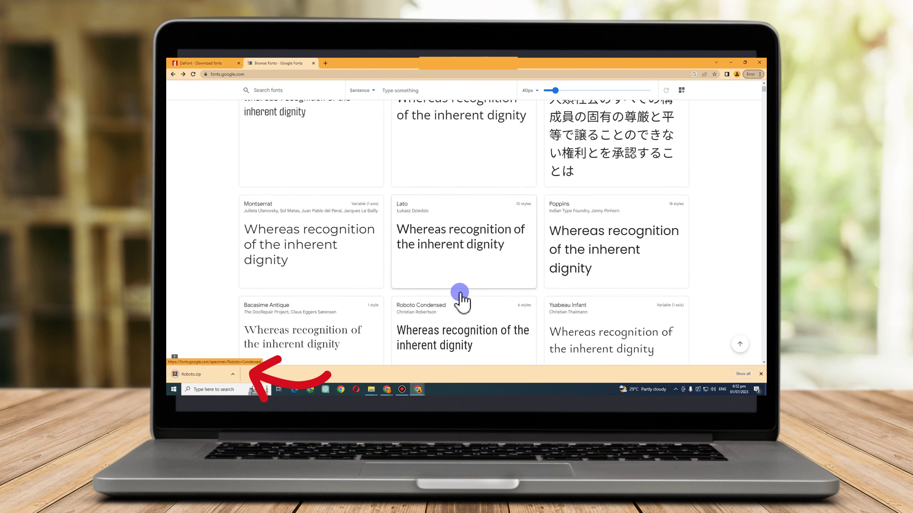
click(578, 320)
click(661, 110)
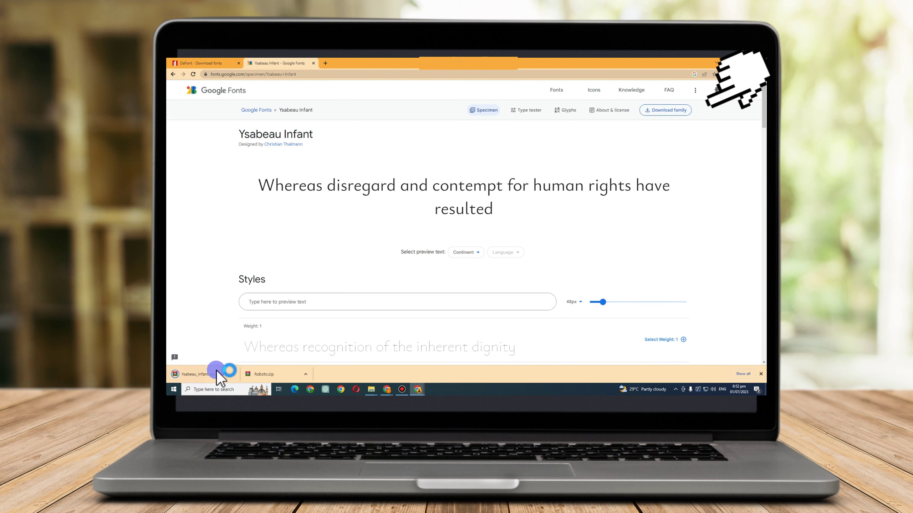
Show Roboto.zip in the Downloads folder and open it with WinRAR
click(306, 375)
click(324, 354)
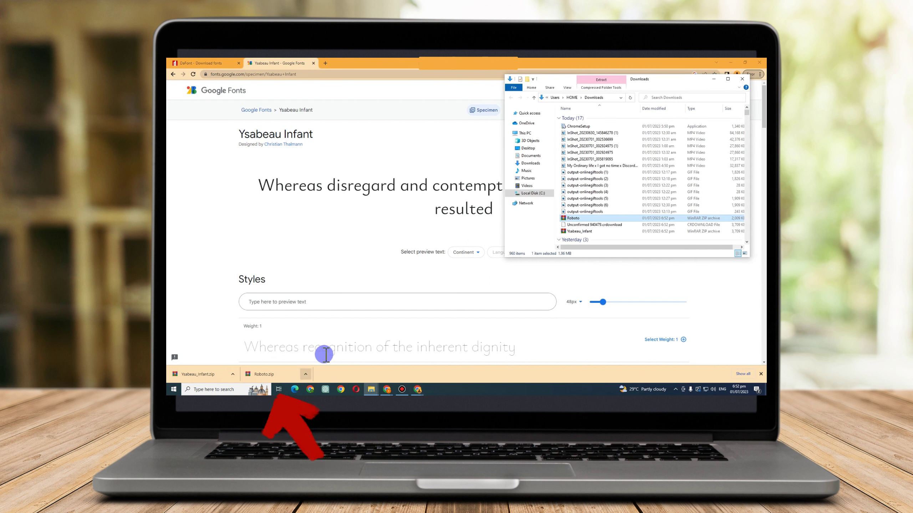
click(581, 219)
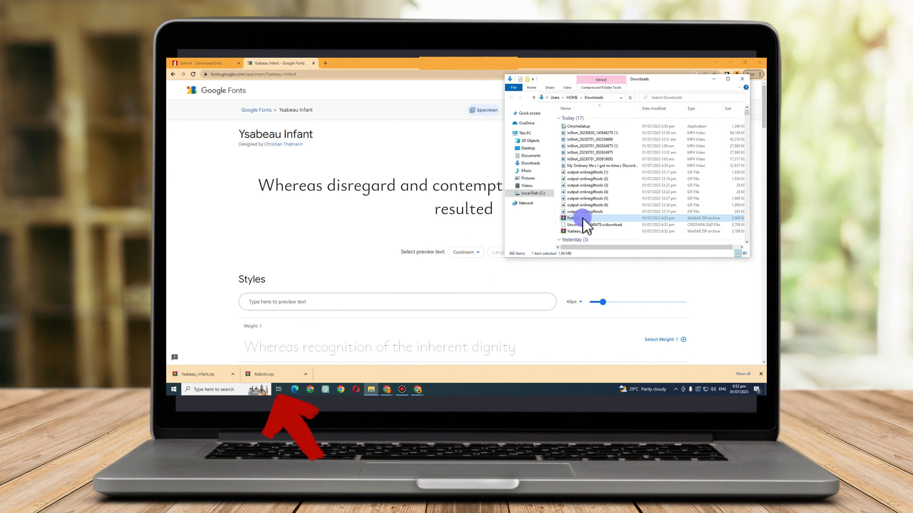
right_click(585, 222)
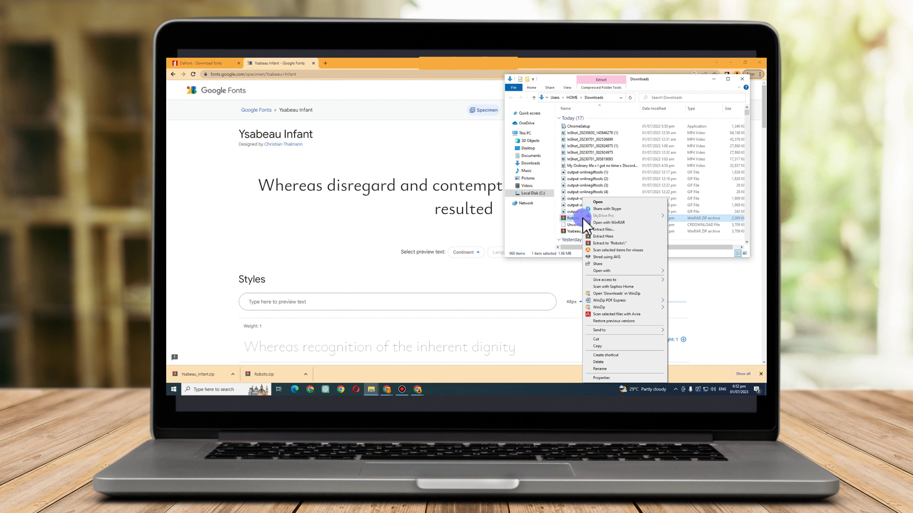
click(607, 223)
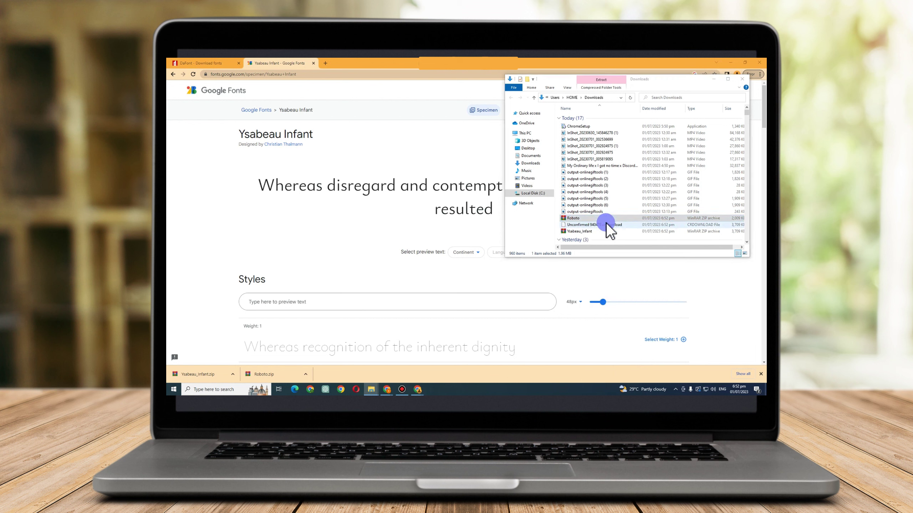
right_click(556, 126)
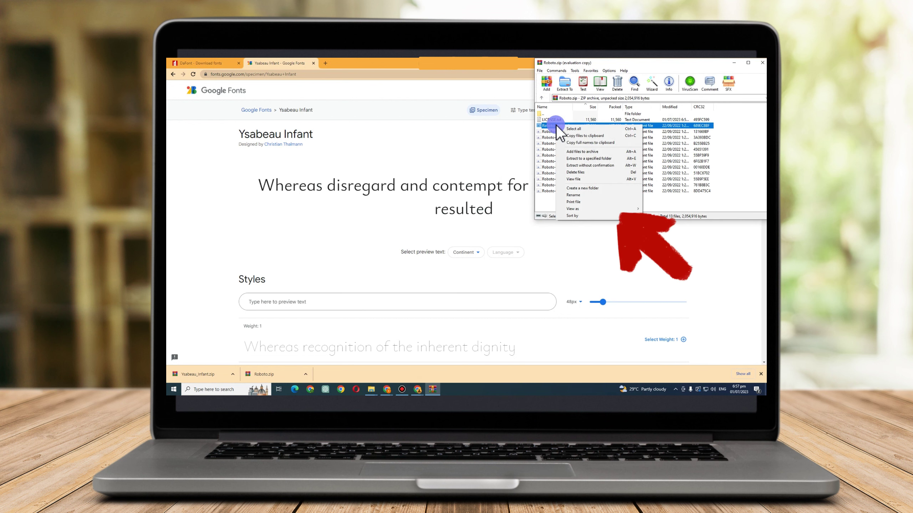
Install Roboto-Light.ttf and Roboto-Bold.ttf from the Roboto archive in WinRAR
click(550, 126)
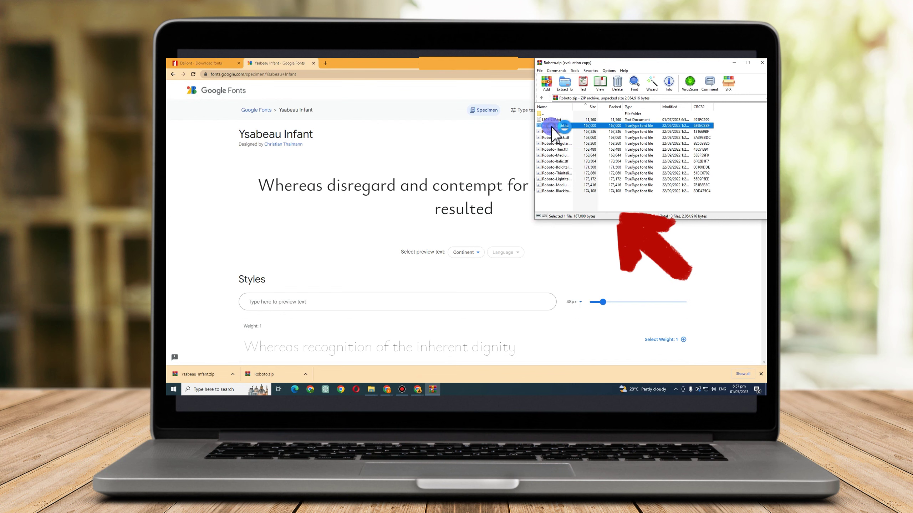
double_click(550, 126)
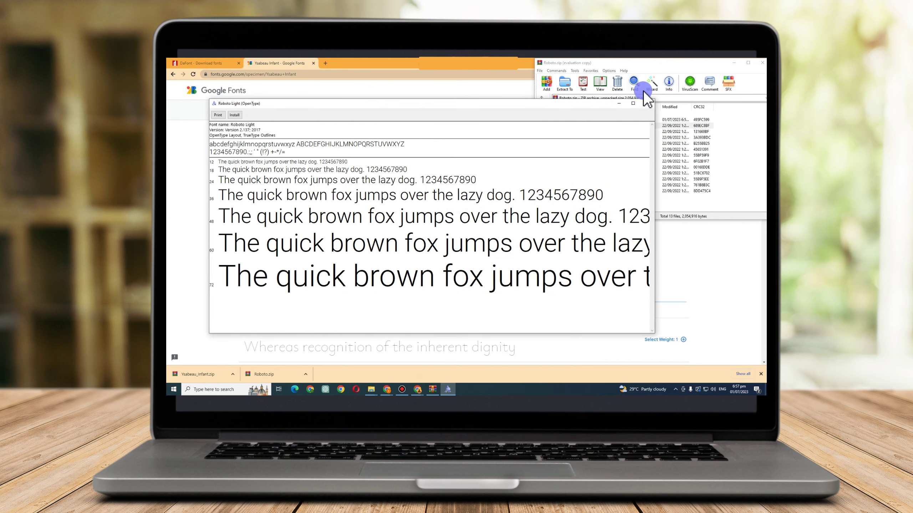
click(234, 116)
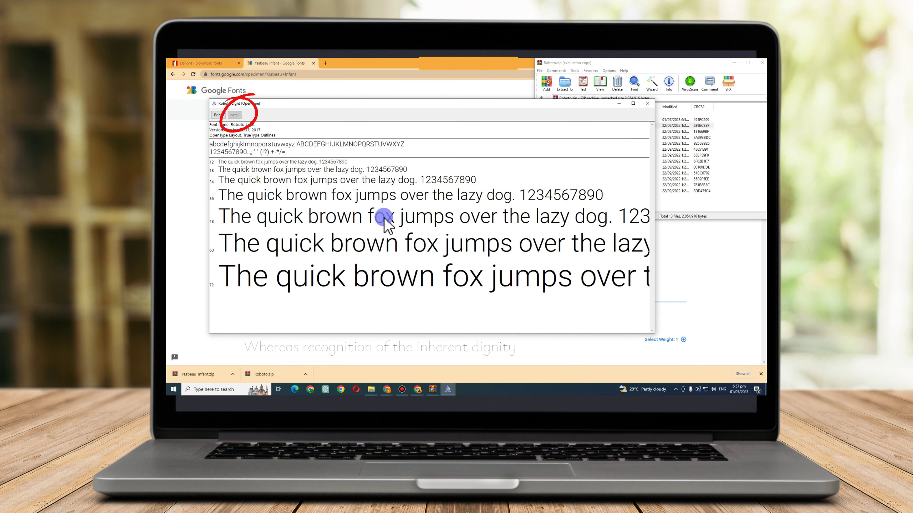
click(621, 105)
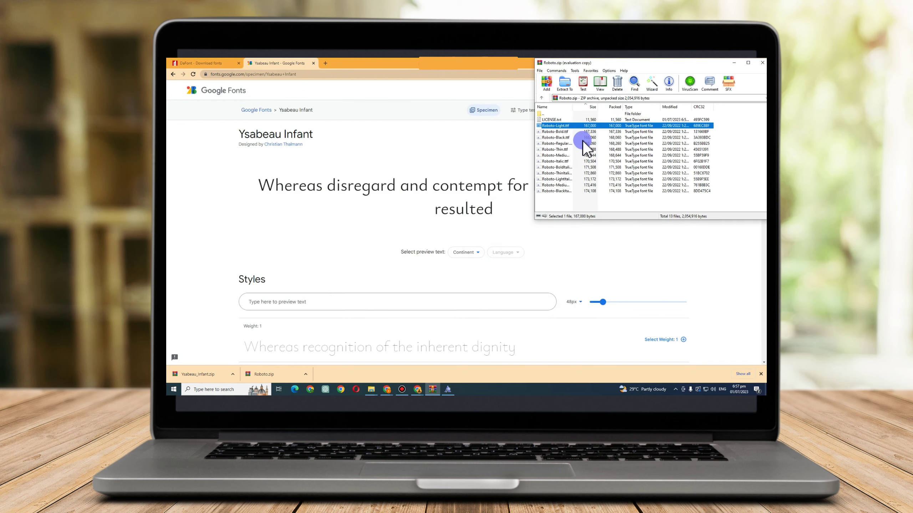
double_click(565, 131)
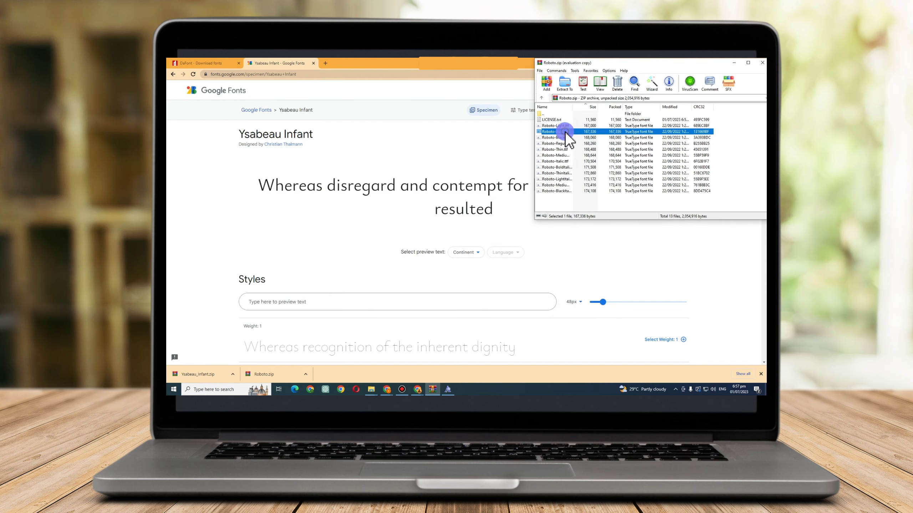
click(244, 124)
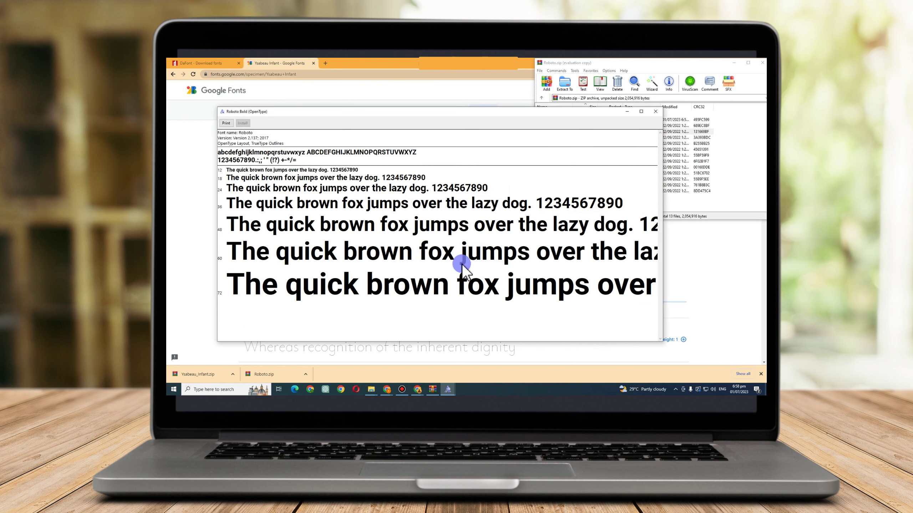
click(313, 379)
Search Windows for 'font s', open Font settings, and scroll the Available fonts list
click(212, 388)
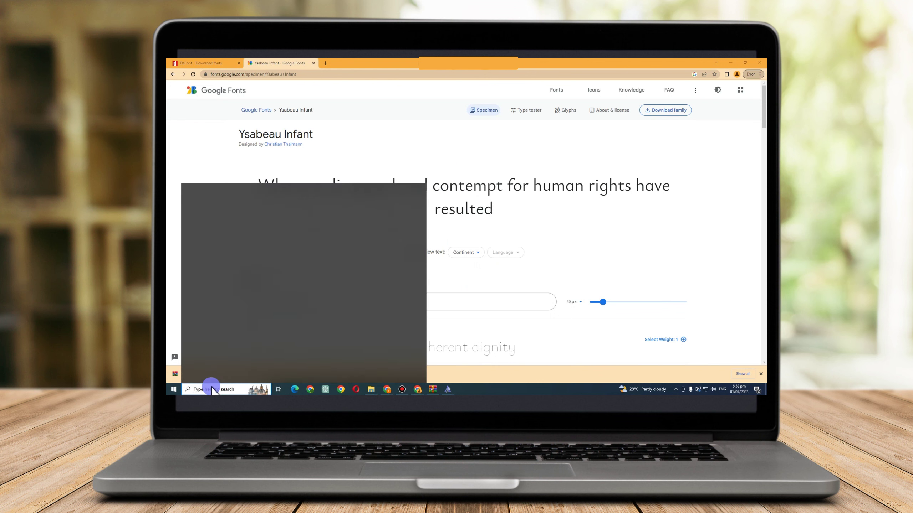
text(font s)
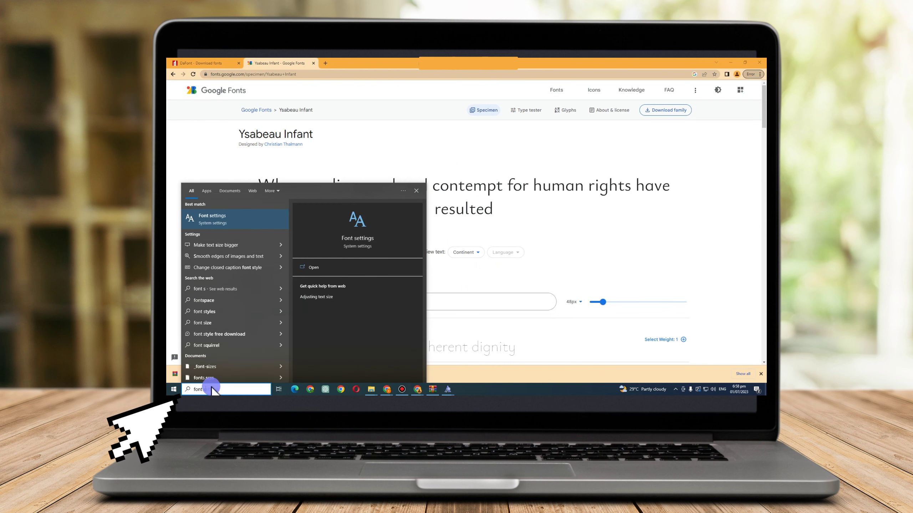
click(352, 228)
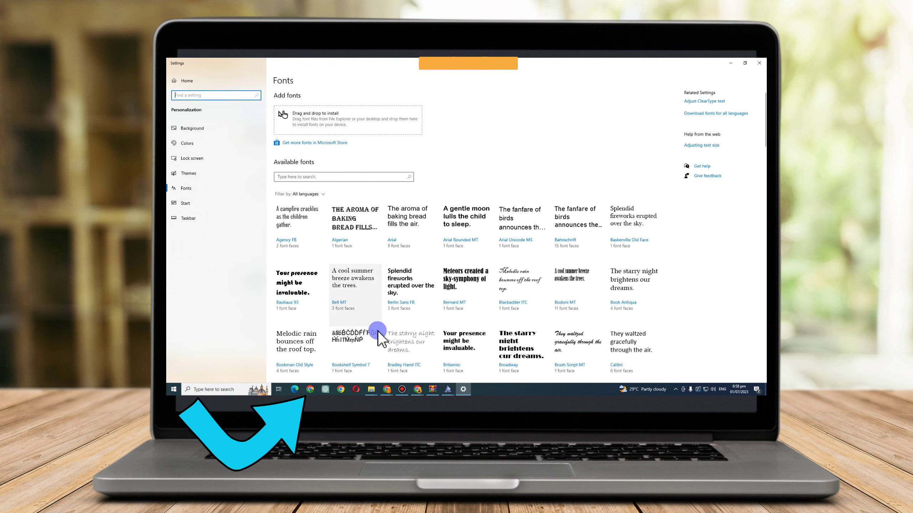
scroll(517, 248, down, 10)
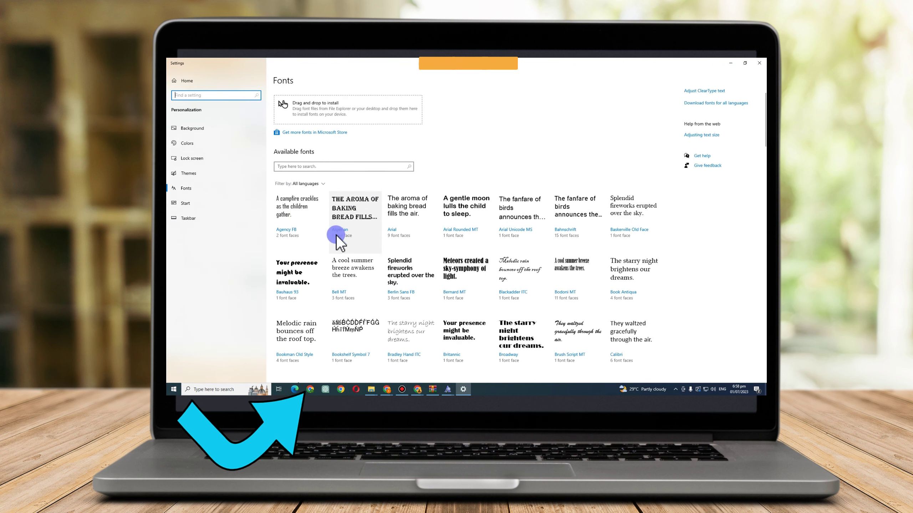
scroll(517, 284, down, 3)
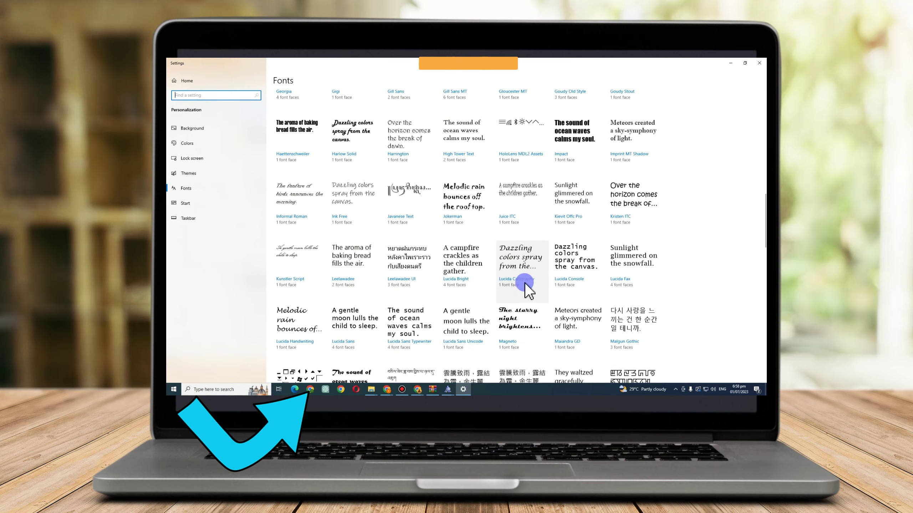
scroll(525, 283, up, 15)
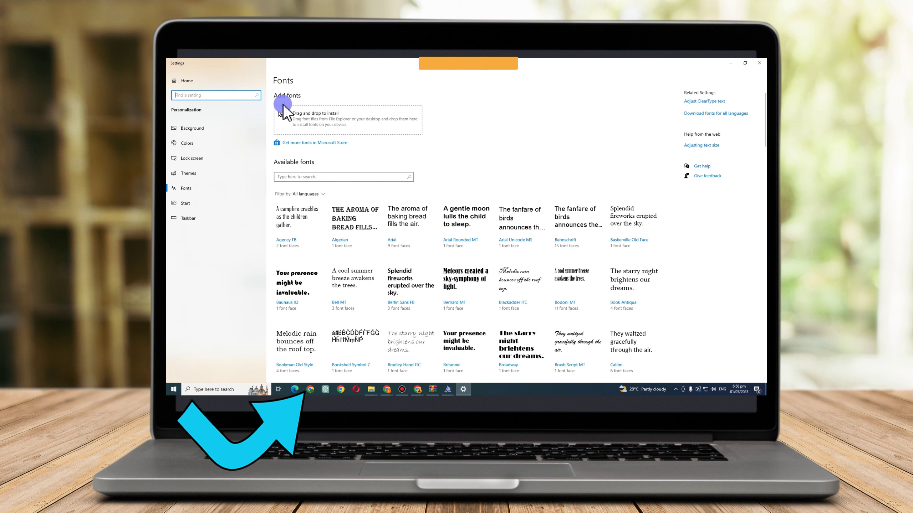
click(298, 115)
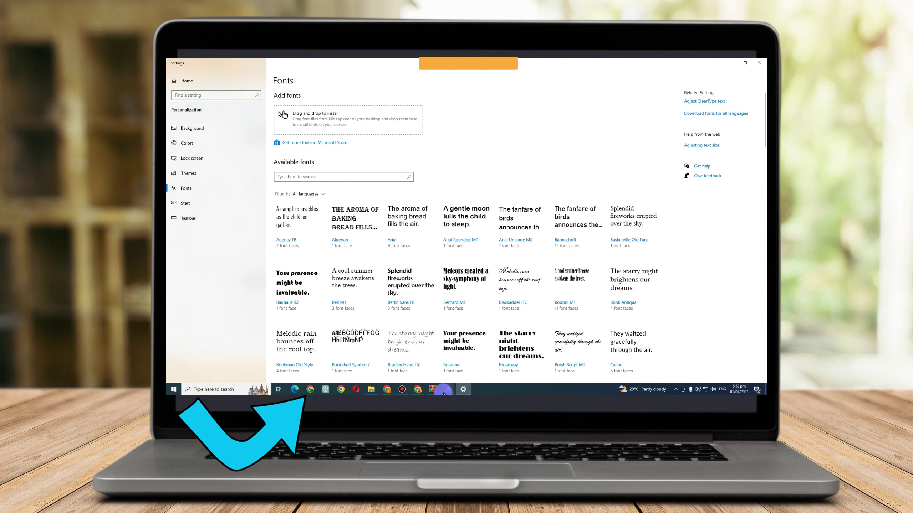
mouse_move(371, 390)
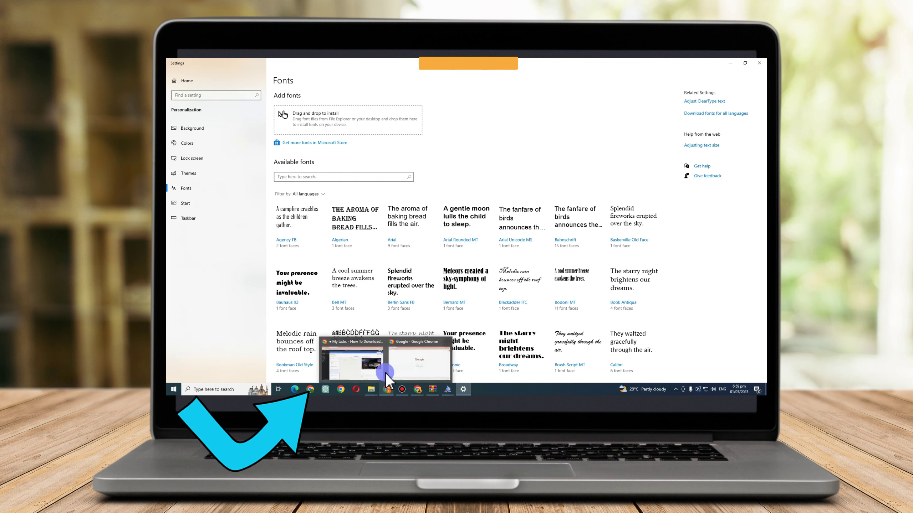
Extract Ysabeau_Infant.zip in Downloads and open the new Ysabeau_Infant folder
click(395, 363)
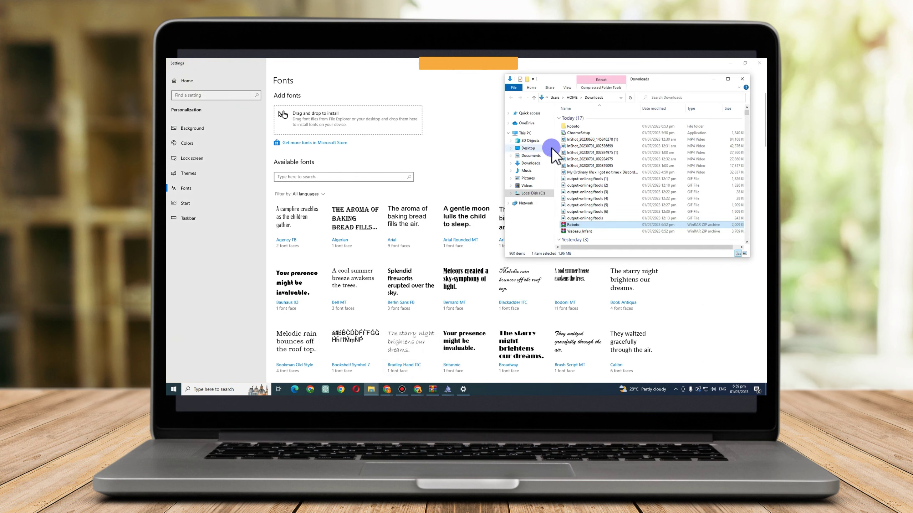
click(578, 231)
right_click(578, 231)
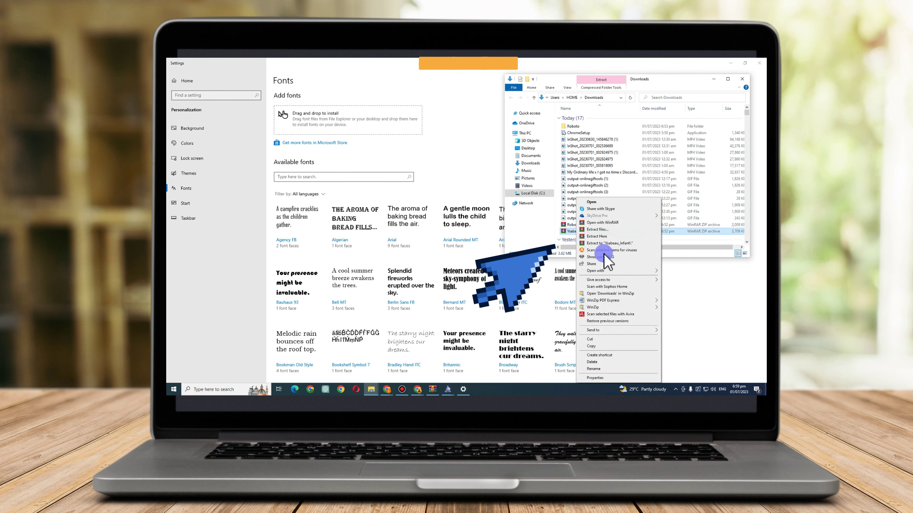
click(602, 229)
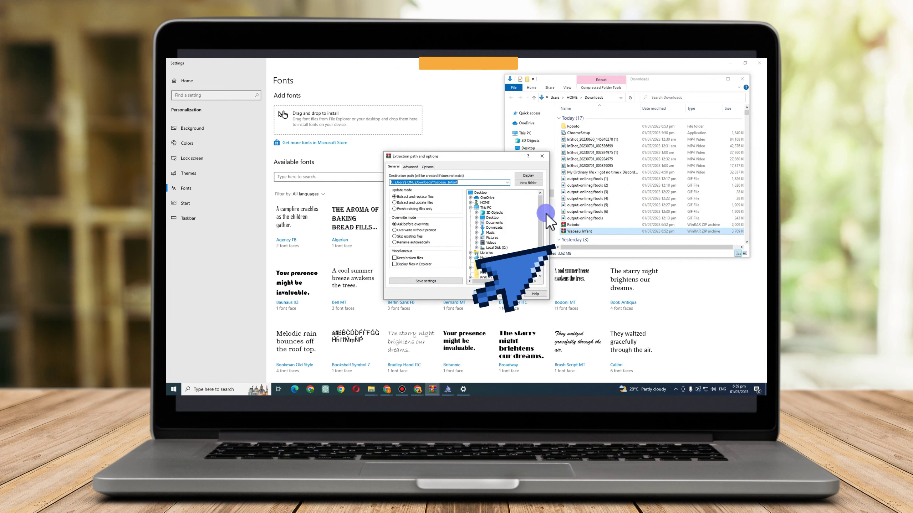
click(485, 294)
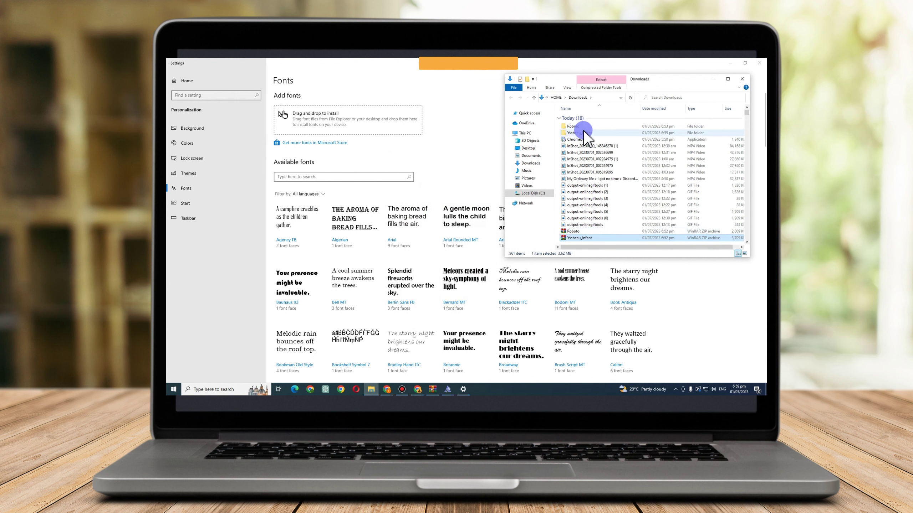
double_click(583, 132)
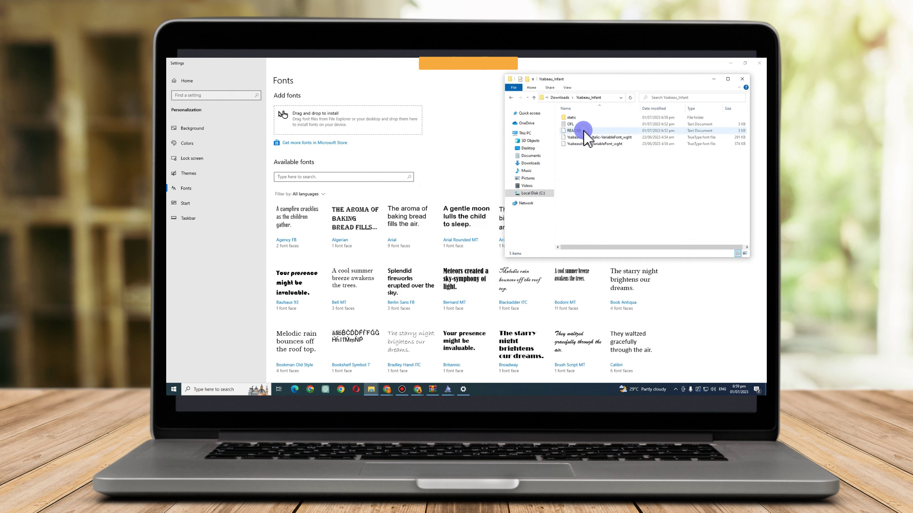
right_click(603, 138)
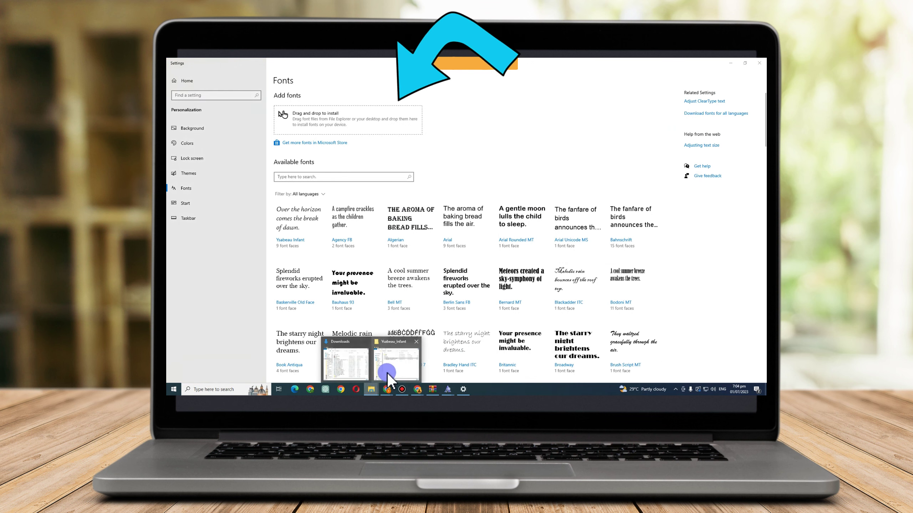
Drag the YsabeauInfant-Italic file onto the Fonts install box and confirm replacing the existing font
click(387, 375)
drag(579, 142, 329, 130)
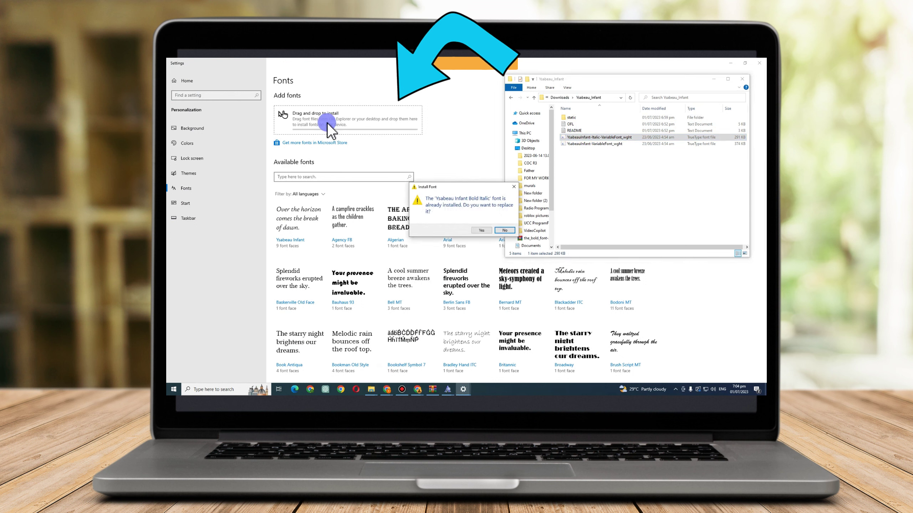
click(443, 200)
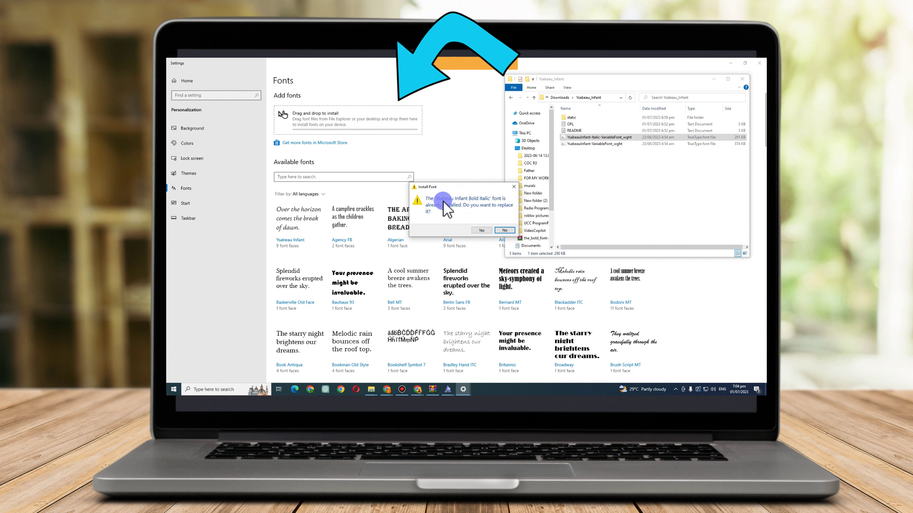
click(481, 230)
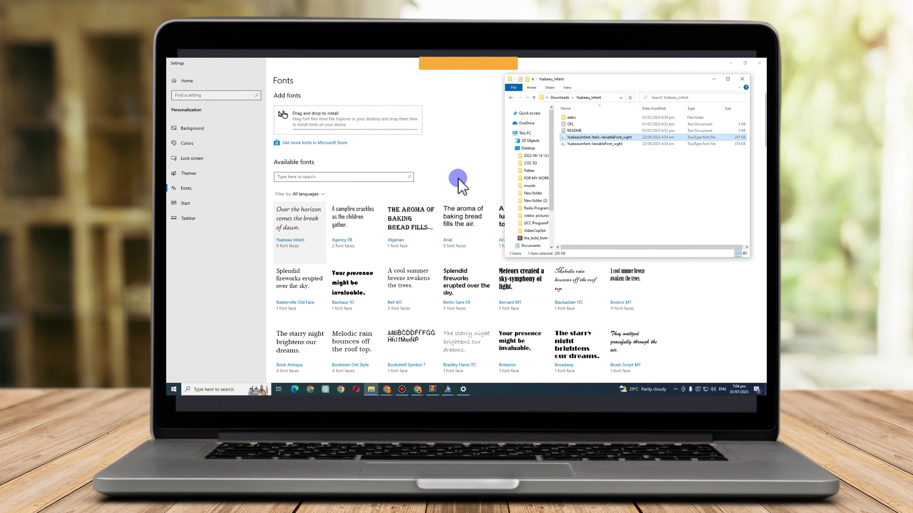
click(485, 152)
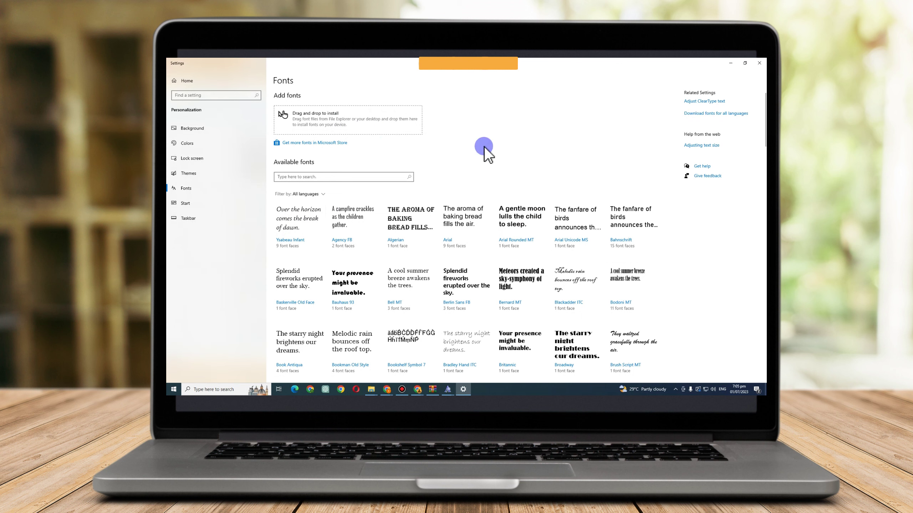
Open Control Panel's Fonts list via a 'cont' search and bring back the Ysabeau_Infant Explorer window
click(229, 388)
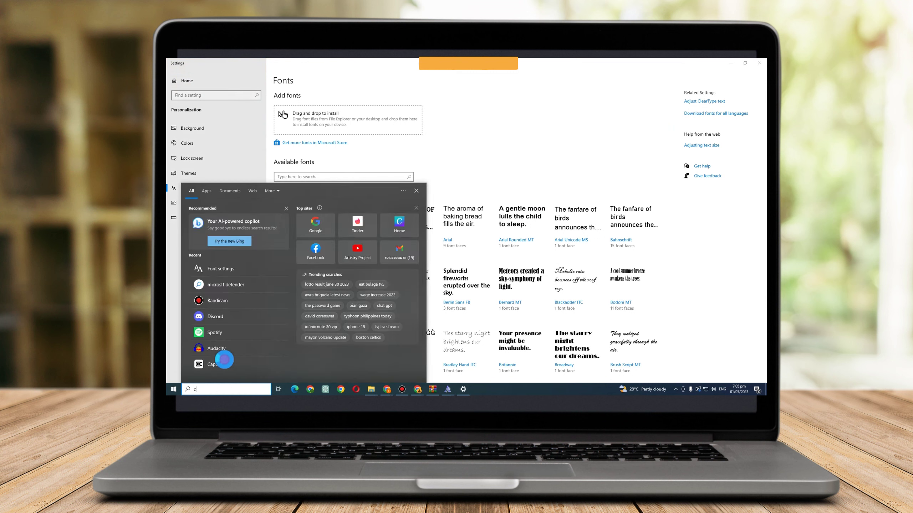
text(co)
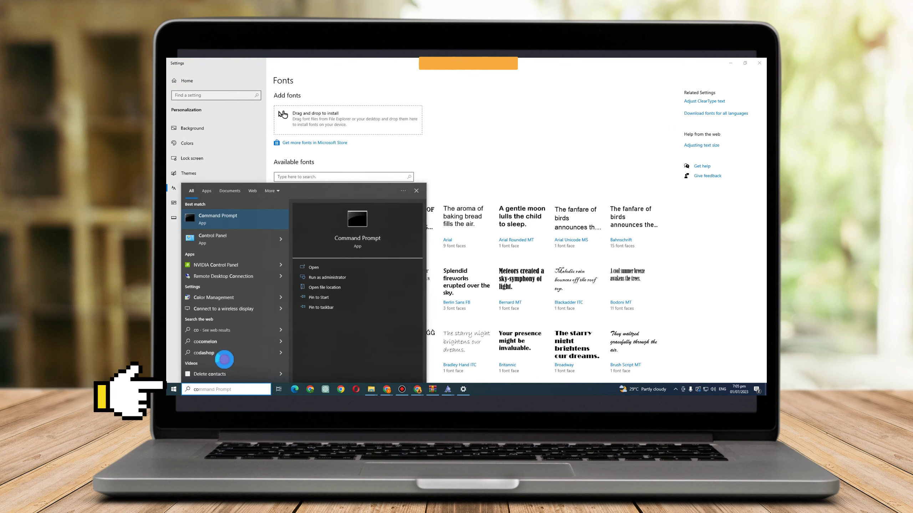
text(nt)
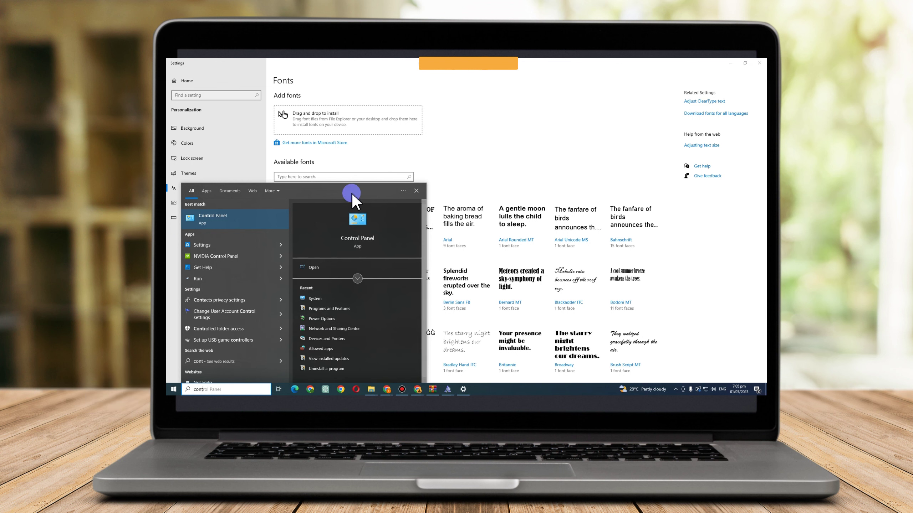
click(260, 221)
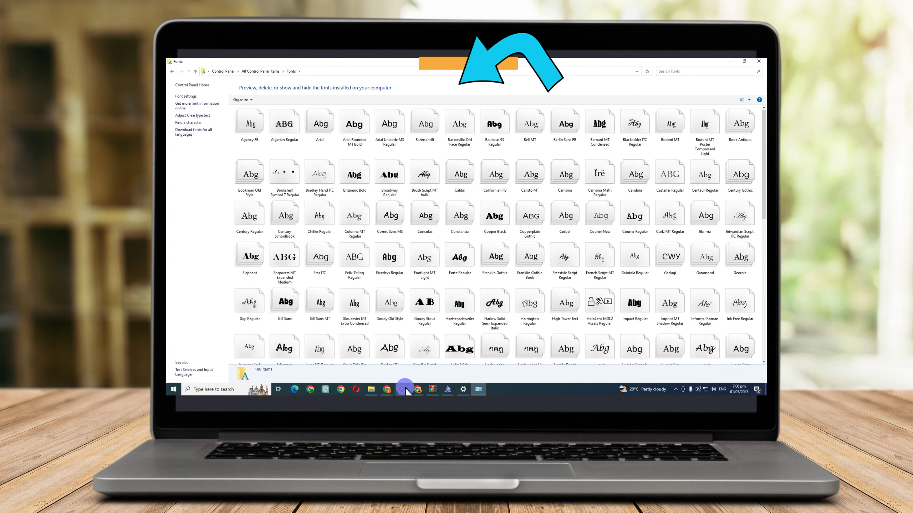
click(372, 389)
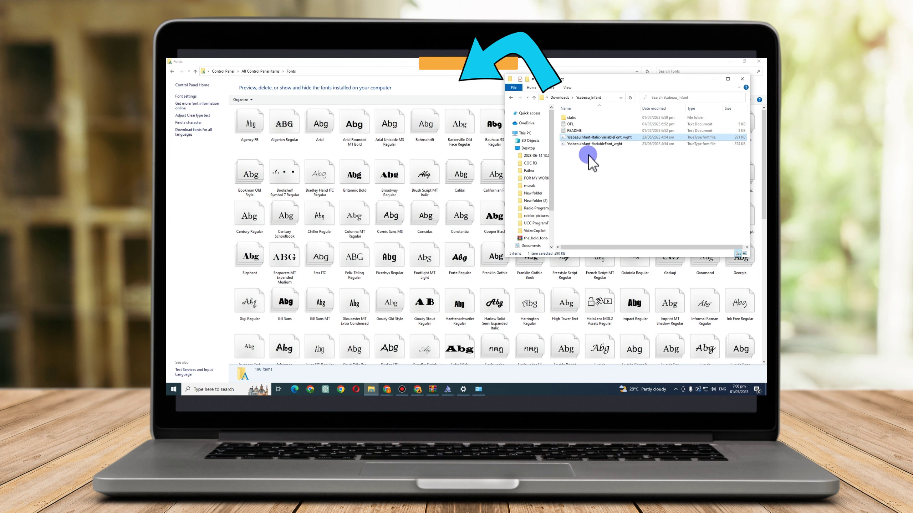
Drag the 12 Roboto .ttf files from Downloads\Roboto into Fonts, replacing already-installed styles
click(534, 98)
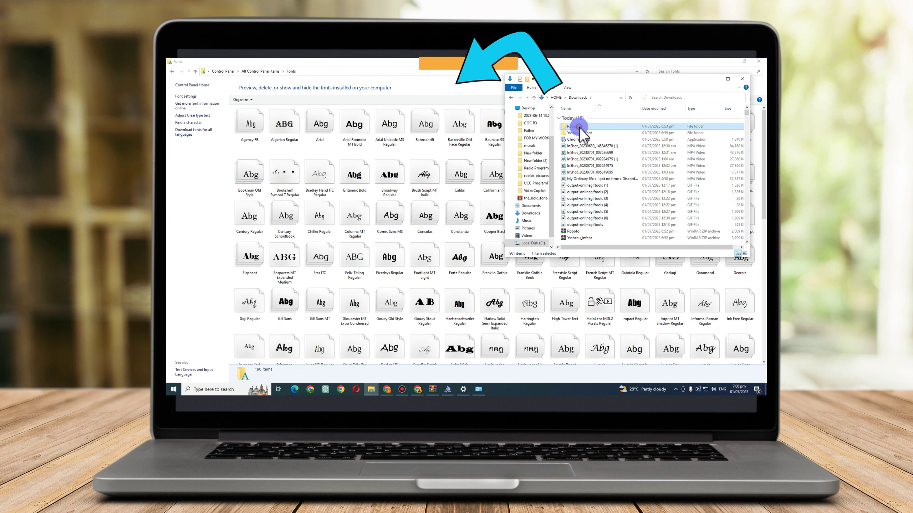
double_click(575, 126)
drag(601, 214, 576, 125)
drag(578, 180, 407, 154)
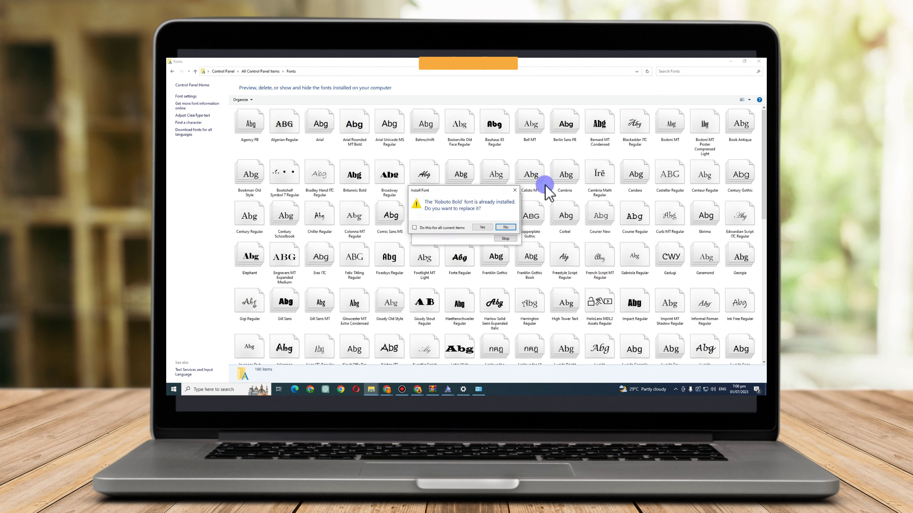
click(484, 227)
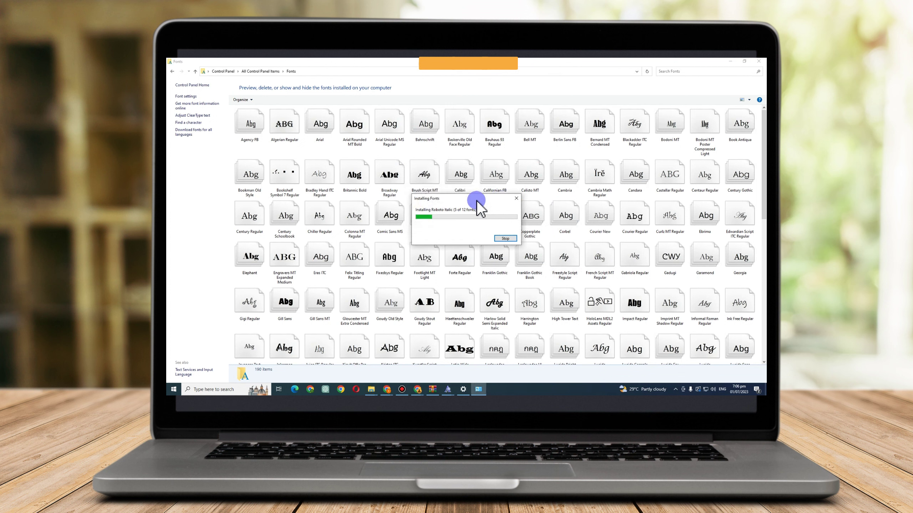
click(489, 229)
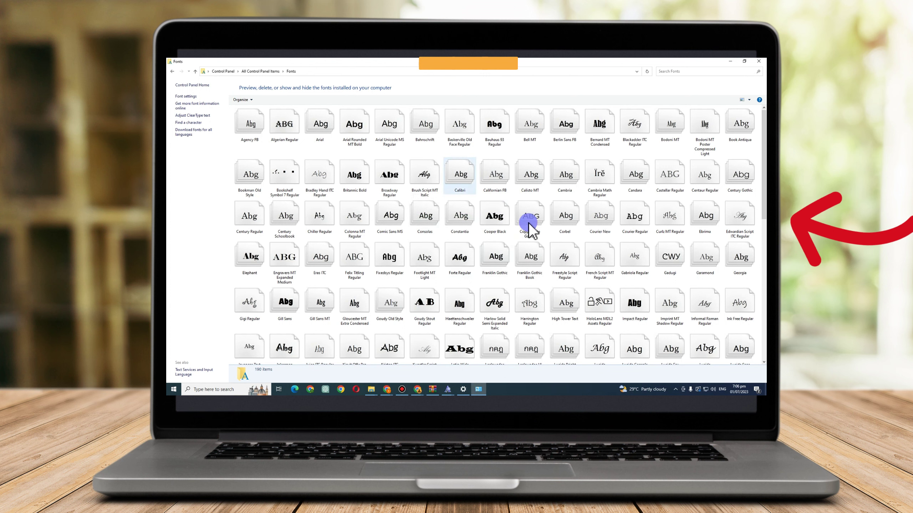
Filter the Fonts list by 'robot' and open the Roboto family
click(682, 71)
text(robot)
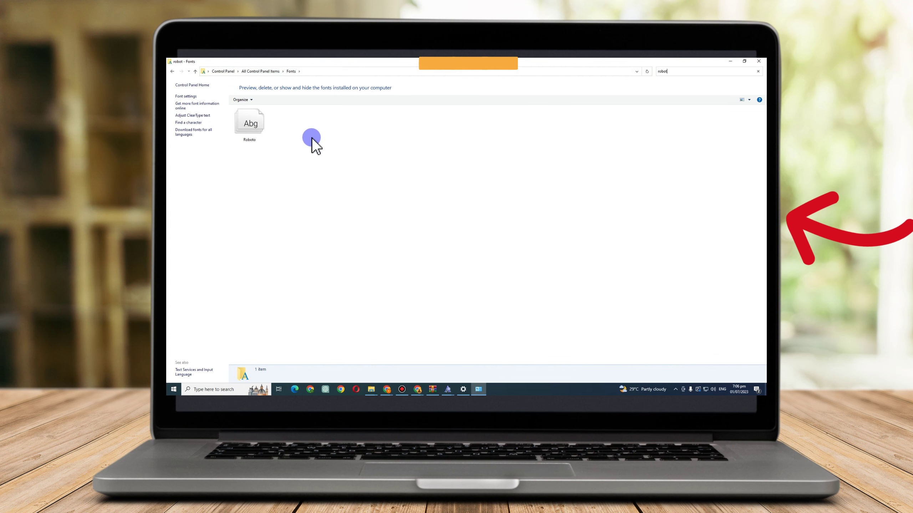
double_click(249, 124)
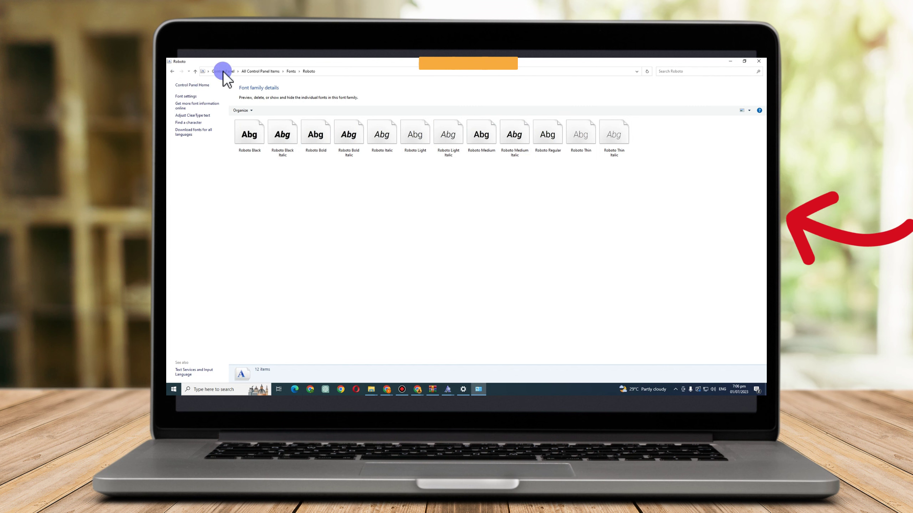
Preview Roboto Thin Italic, then cancel its deletion to keep it installed
click(614, 139)
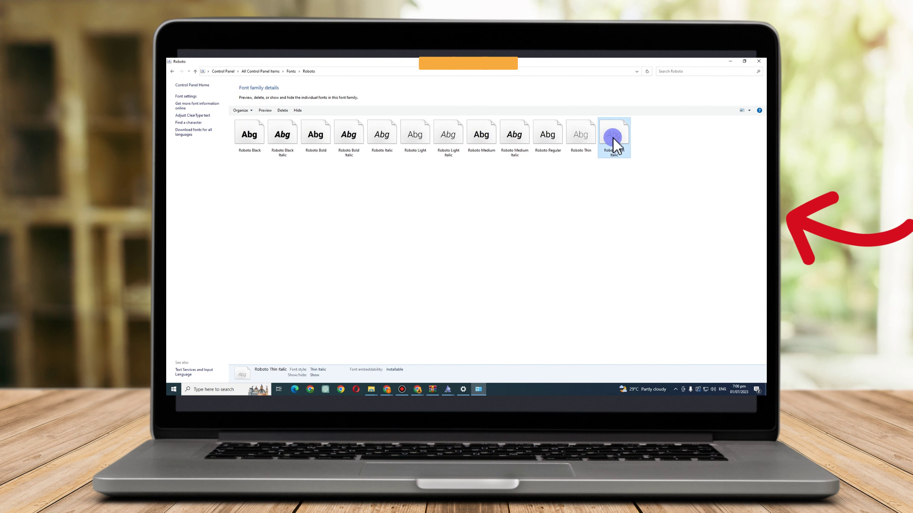
double_click(614, 139)
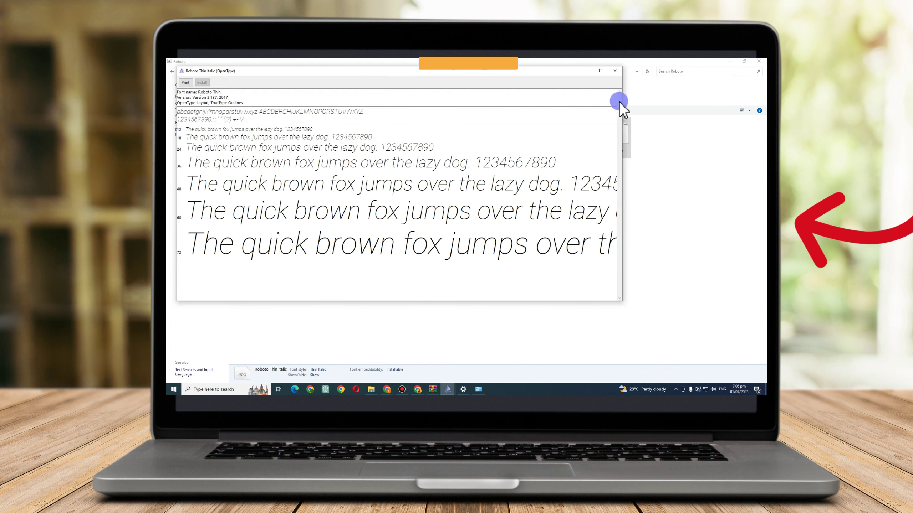
click(615, 72)
right_click(616, 134)
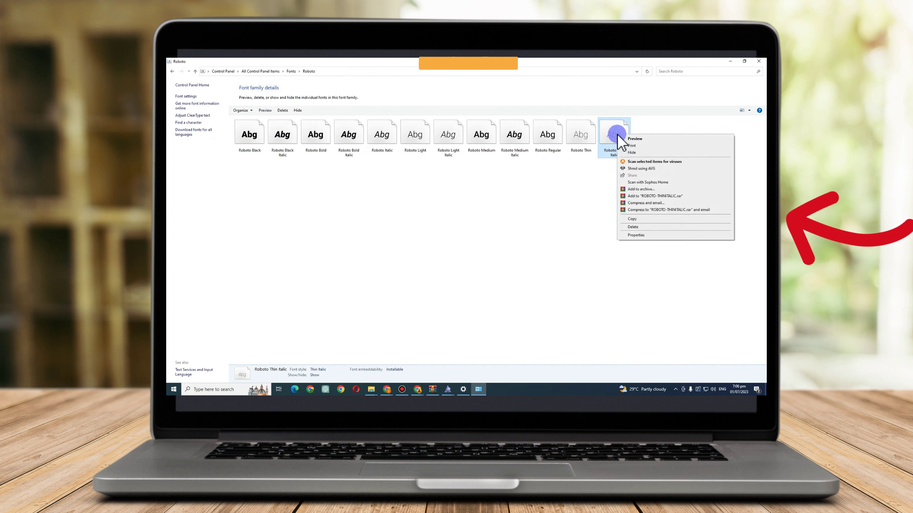
click(638, 226)
click(514, 237)
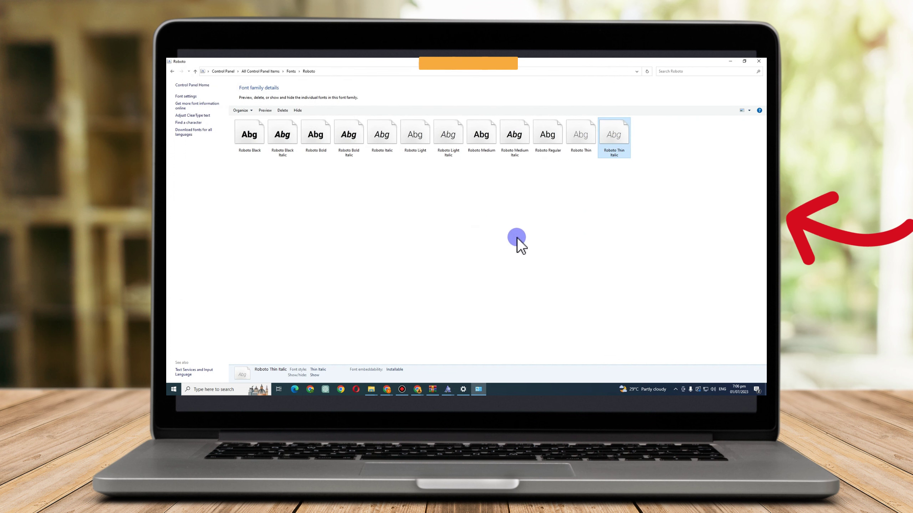